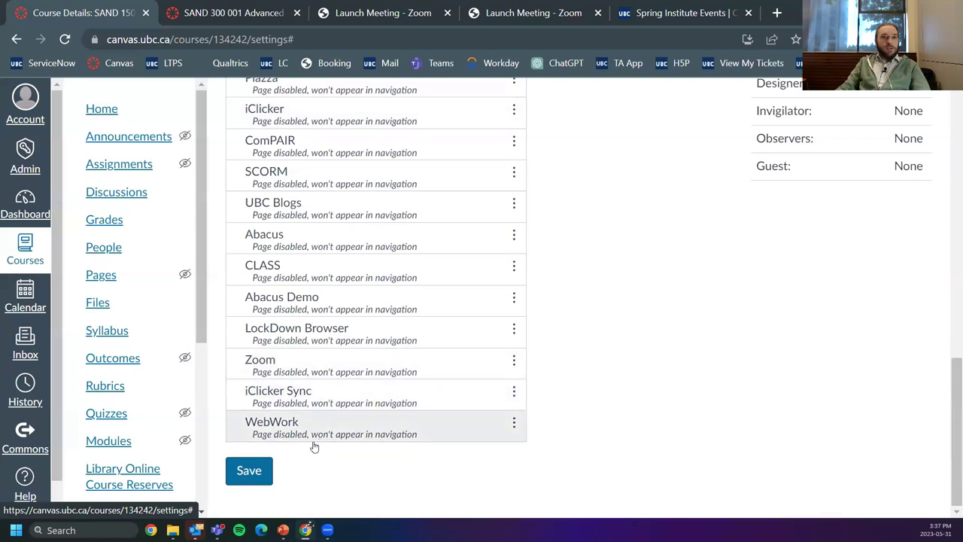
- Save the course navigation settings, reload the page, and open Flexible Assessment from the SAND 150 001 course navigation
{"action": "left_click", "coordinate": [239, 474]}
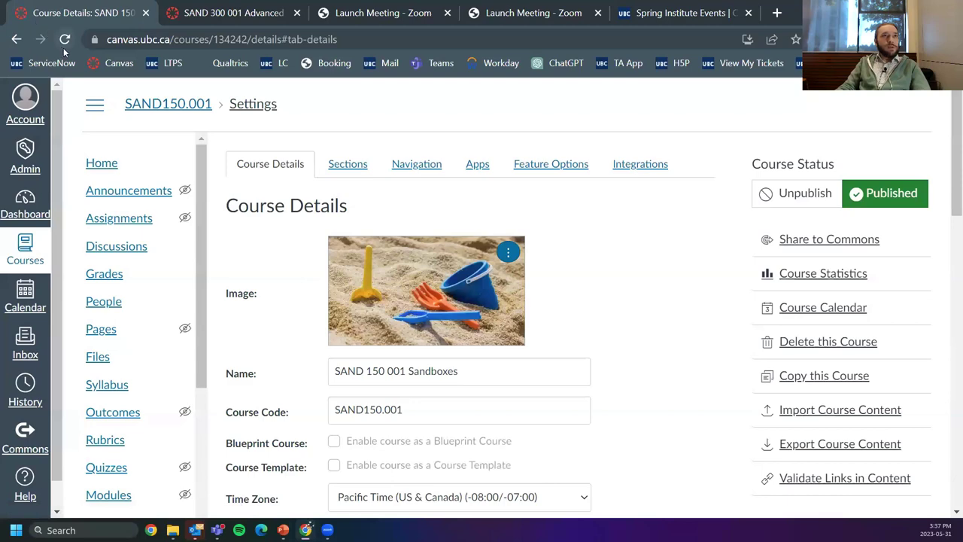
{"action": "left_click", "coordinate": [63, 48]}
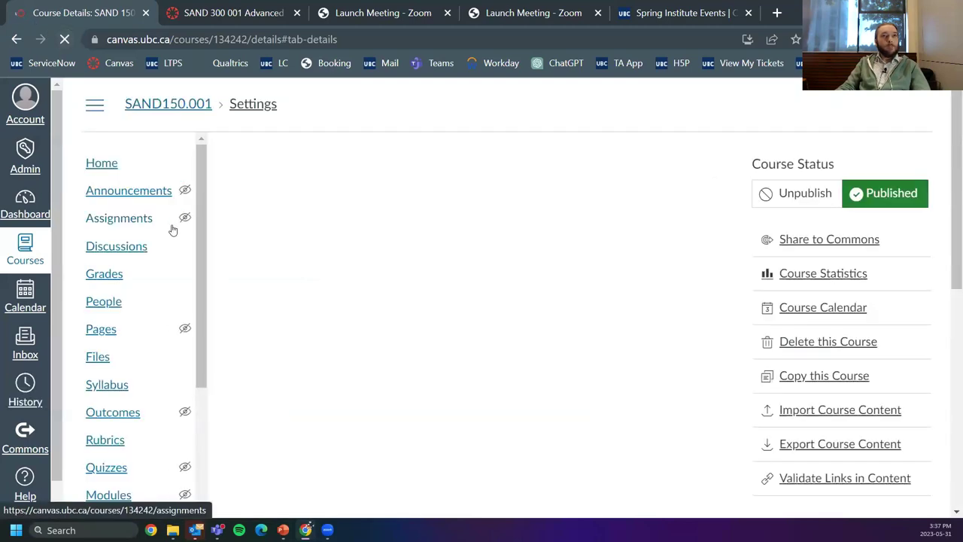
{"action": "scroll", "coordinate": [173, 230], "scroll_direction": "down", "scroll_amount": 4}
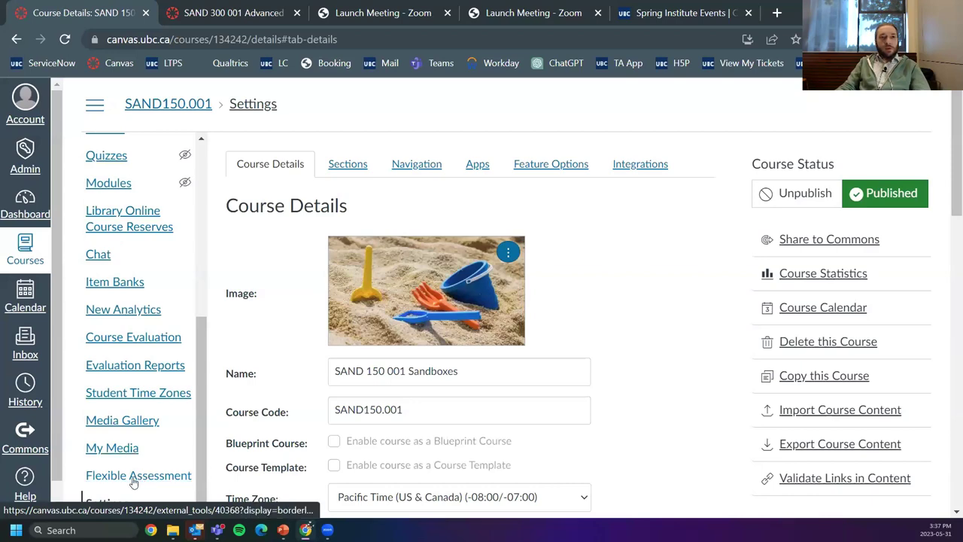
{"action": "left_click", "coordinate": [134, 475]}
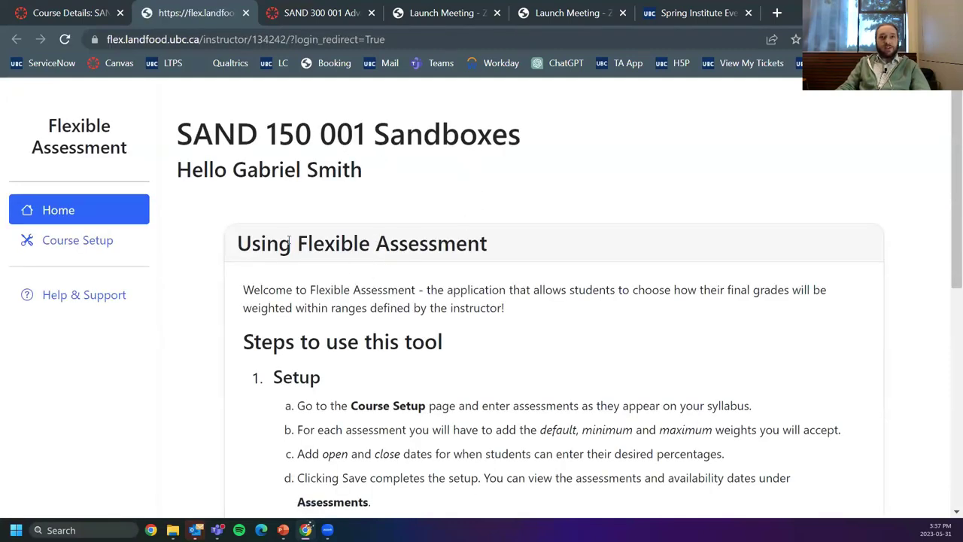
- Skim the instructions for using Flexible Assessment and open the Course Setup page
{"action": "scroll", "coordinate": [240, 250], "scroll_direction": "down", "scroll_amount": 6}
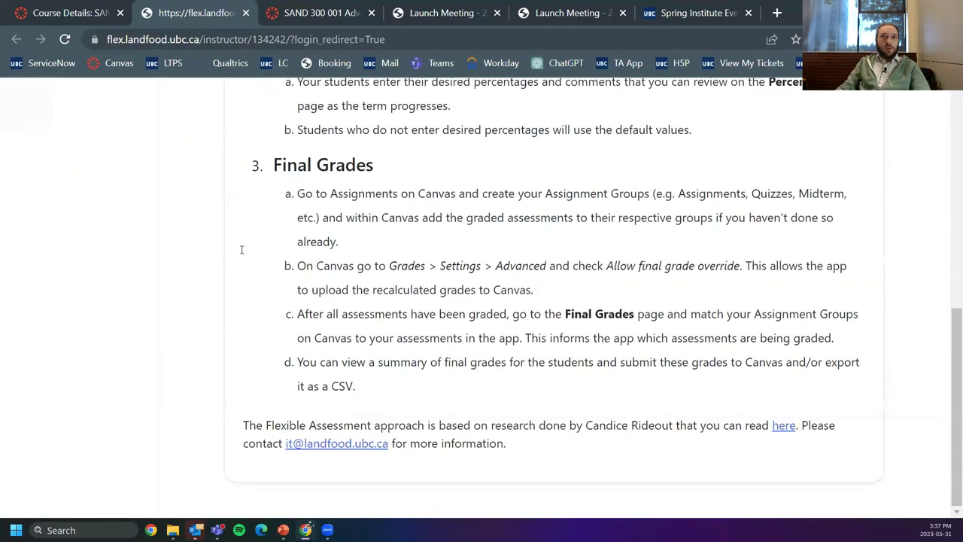
{"action": "scroll", "coordinate": [241, 250], "scroll_direction": "up", "scroll_amount": 6}
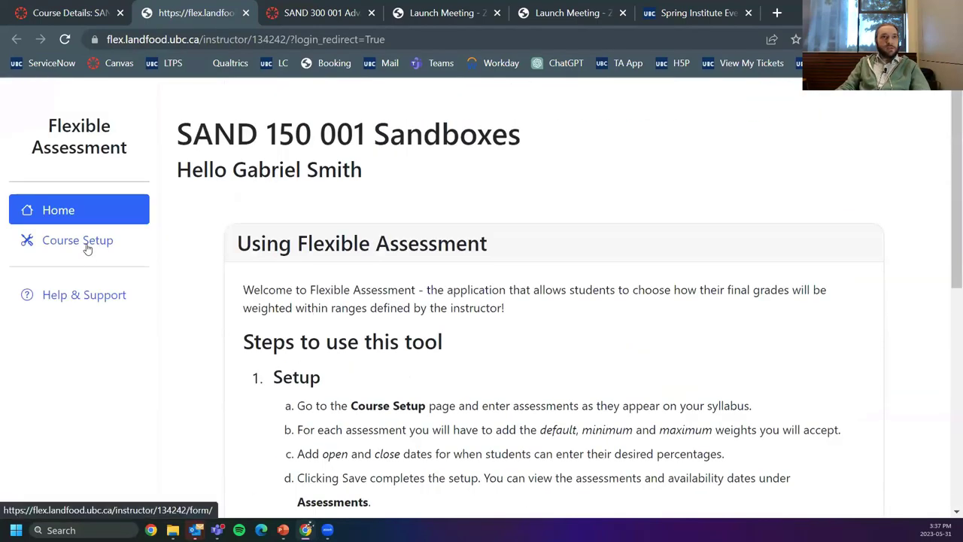
{"action": "left_click", "coordinate": [87, 249]}
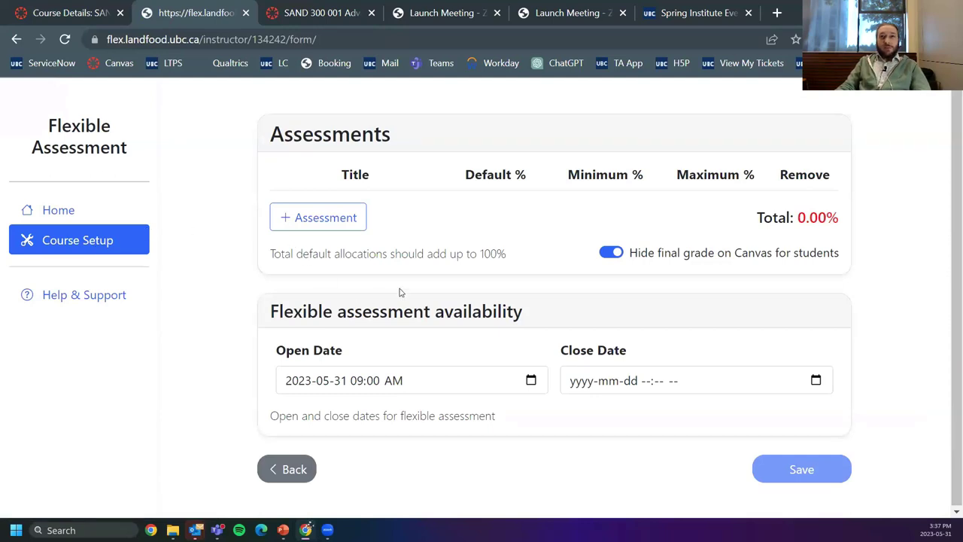
- Add an assessment titled Quizzes with a default of 10%, a minimum of 0% and a maximum of 20%
{"action": "left_click", "coordinate": [338, 228]}
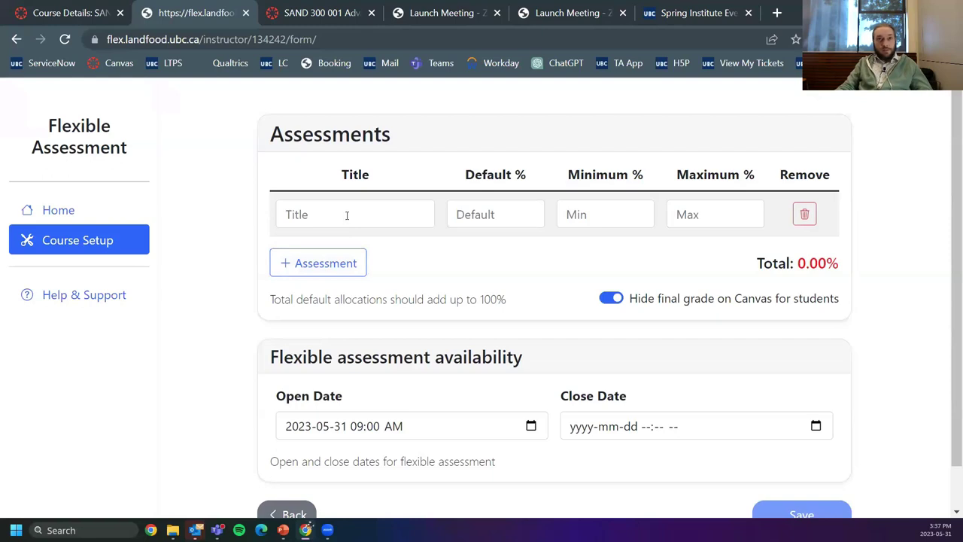
{"action": "left_click", "coordinate": [347, 215]}
{"action": "type", "text": "Quizzes"}
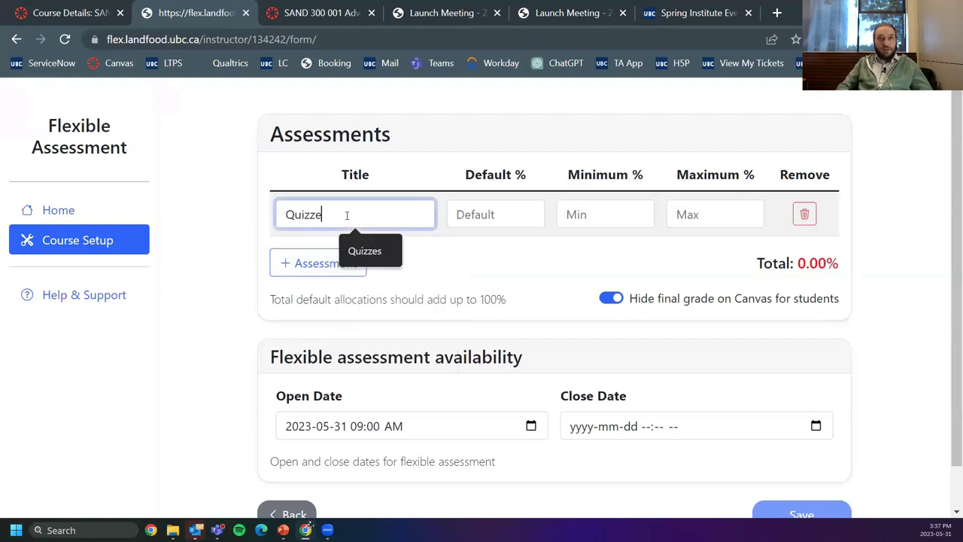
{"action": "left_click", "coordinate": [482, 214]}
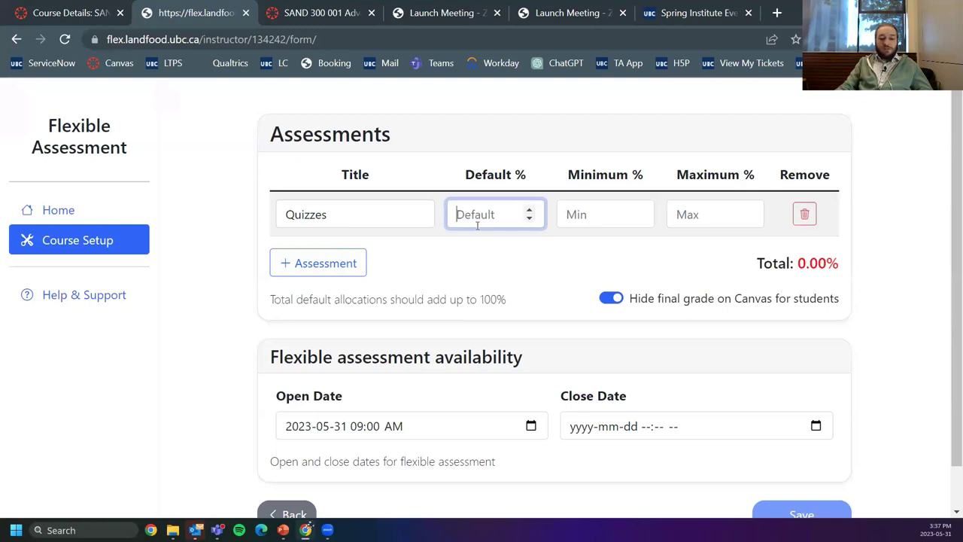
{"action": "type", "text": "10"}
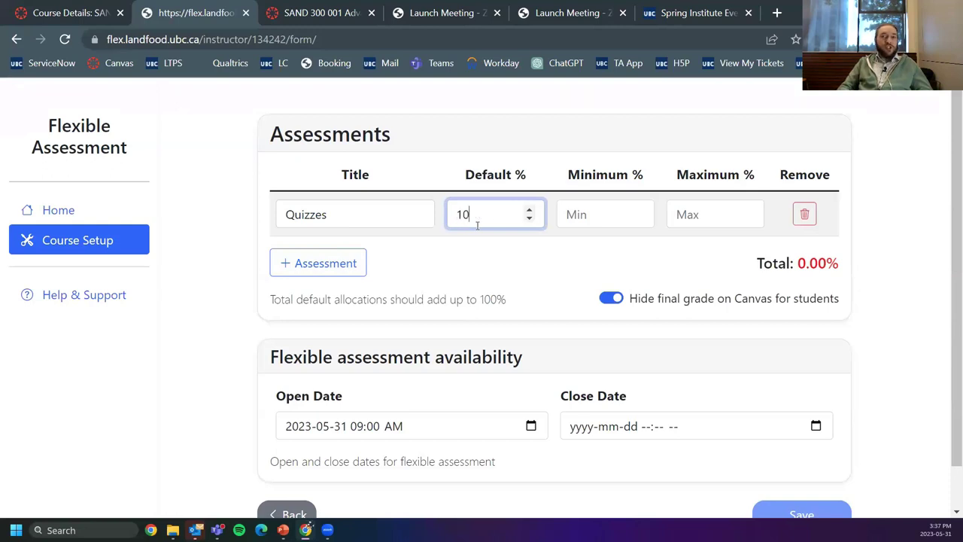
{"action": "key", "text": "Tab"}
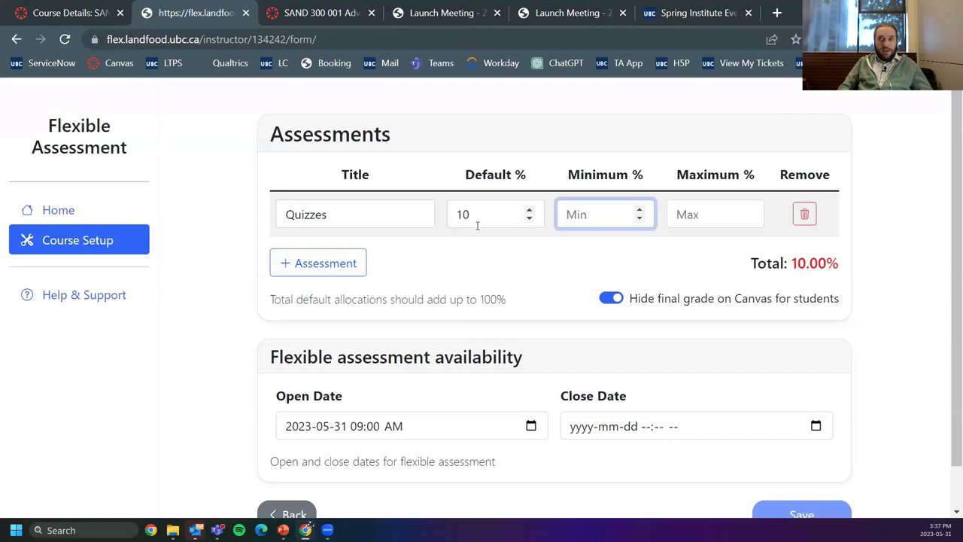
{"action": "type", "text": "0"}
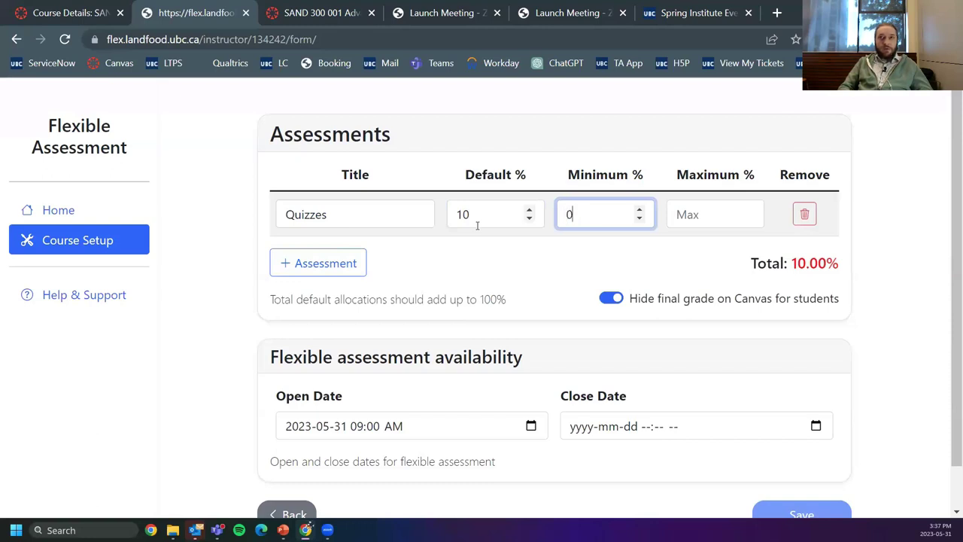
{"action": "key", "text": "Tab"}
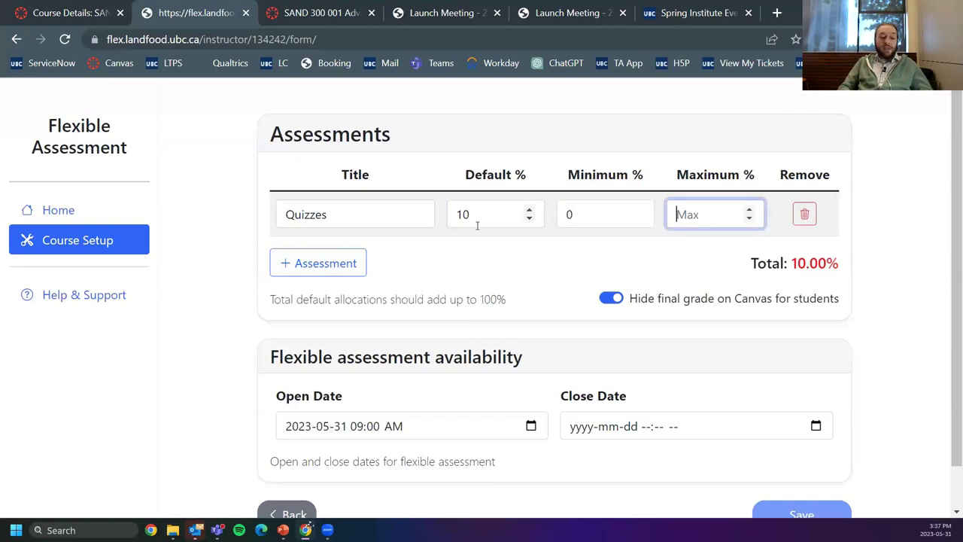
{"action": "type", "text": "20"}
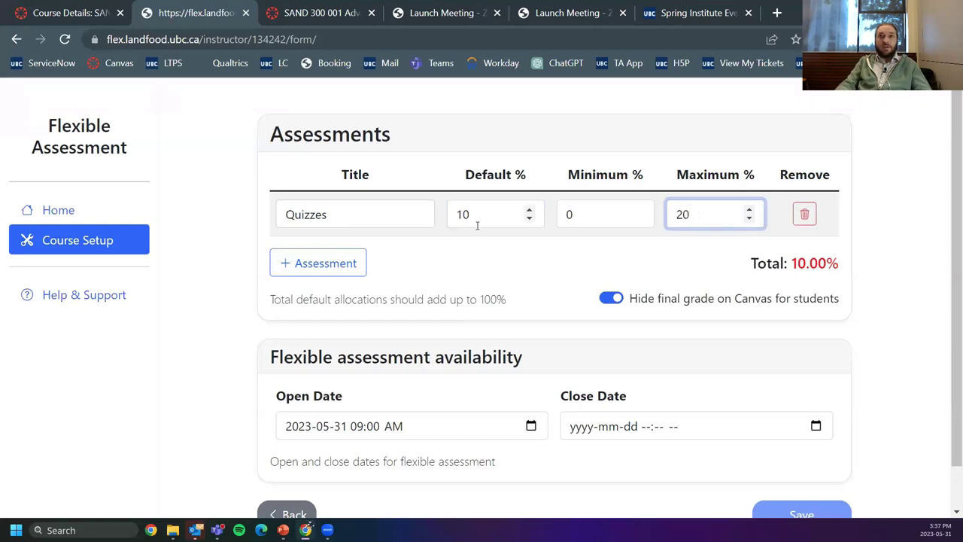
- Add a second assessment titled Assignment with a default of 20%, a minimum of 10% and a maximum of 40%
{"action": "left_click", "coordinate": [333, 268]}
{"action": "left_click", "coordinate": [347, 265]}
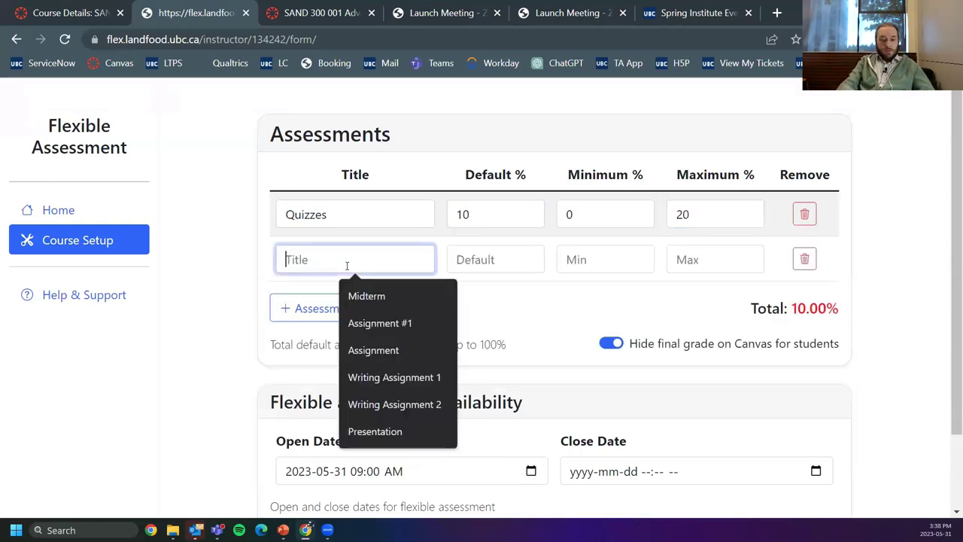
{"action": "type", "text": "Assignment"}
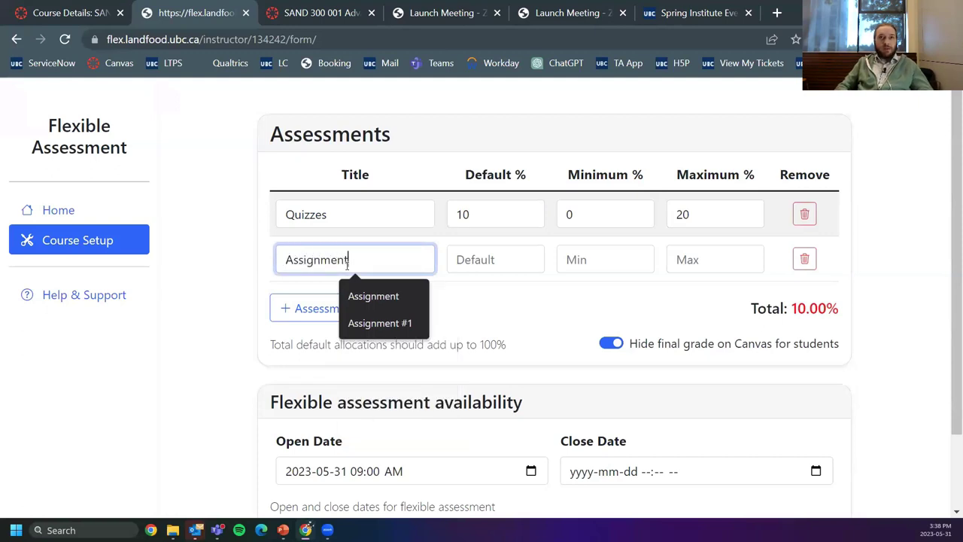
{"action": "key", "text": "Tab"}
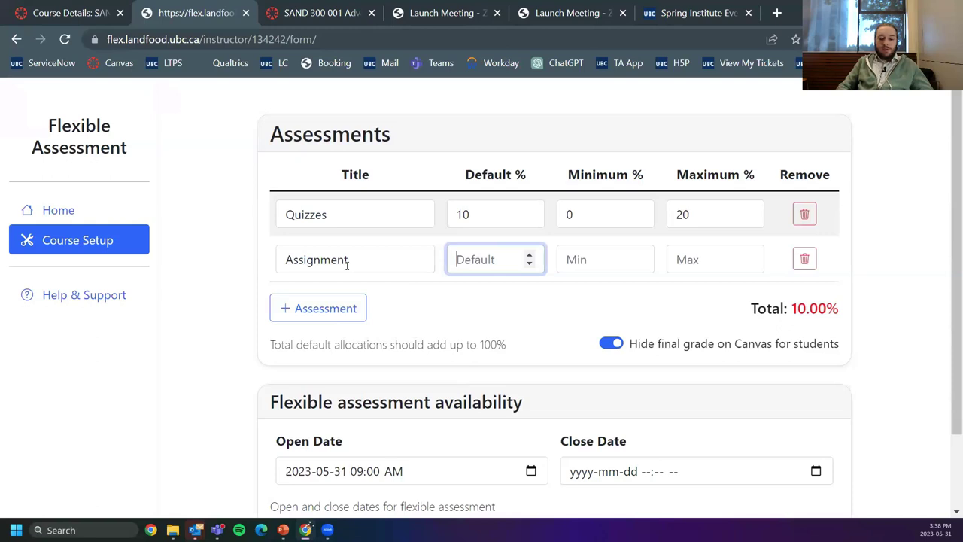
{"action": "type", "text": "20"}
{"action": "key", "text": "Tab"}
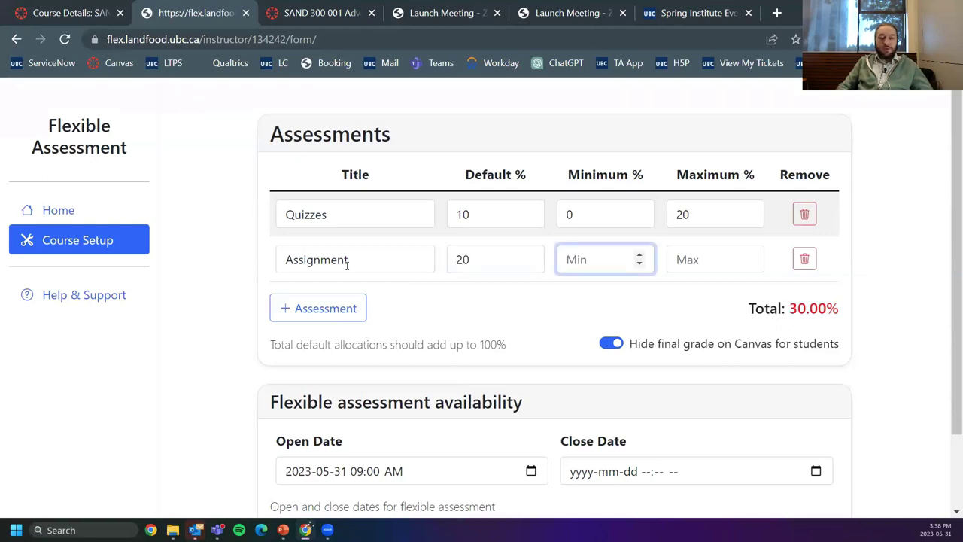
{"action": "type", "text": "10"}
{"action": "key", "text": "Tab"}
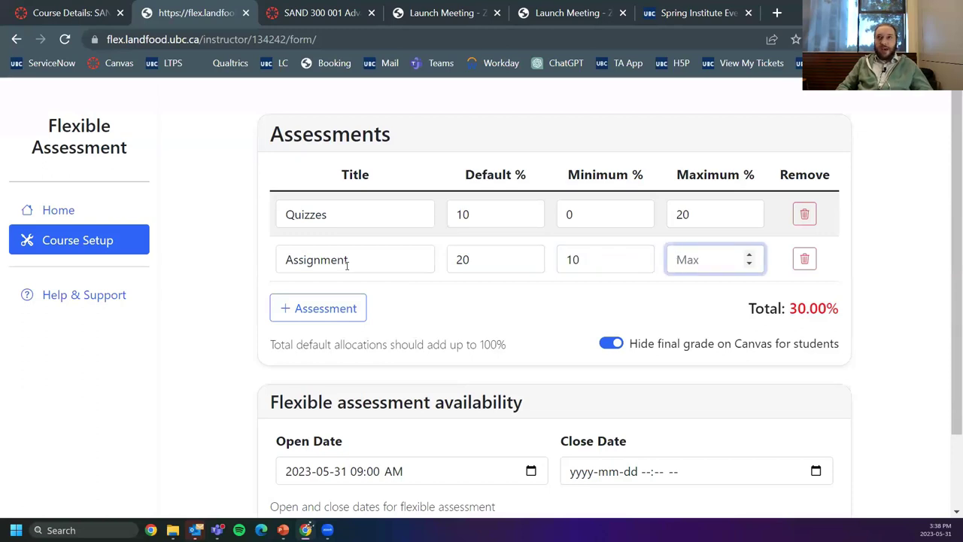
{"action": "type", "text": "40"}
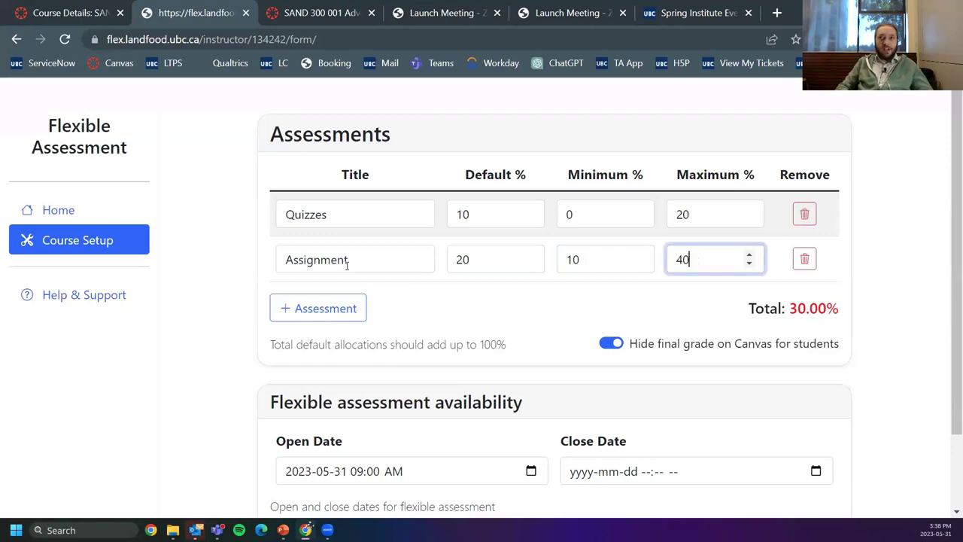
- Add a third assessment titled Midterm with a default of 30%, a minimum of 20% and a maximum of 40%
{"action": "left_click", "coordinate": [335, 310]}
{"action": "left_click", "coordinate": [328, 305]}
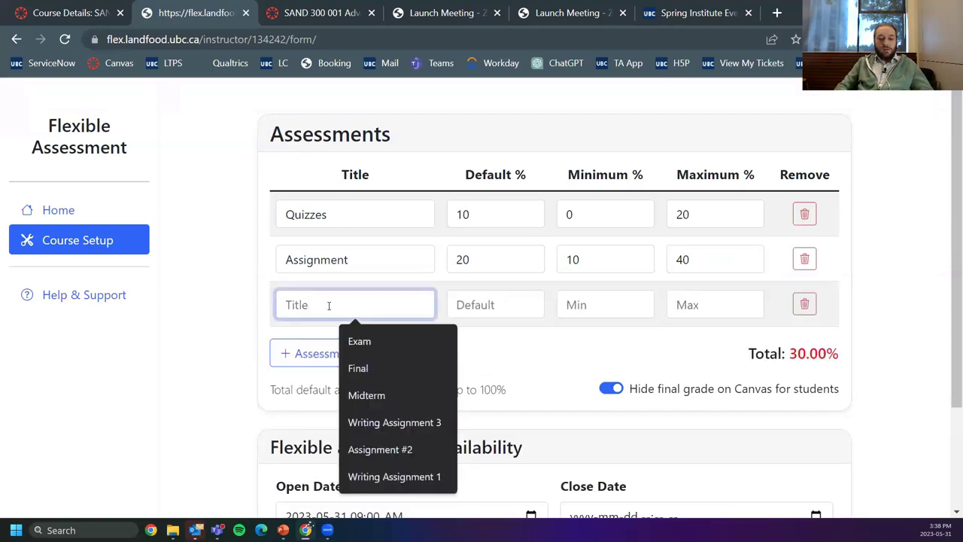
{"action": "type", "text": "Midterm"}
{"action": "key", "text": "Tab"}
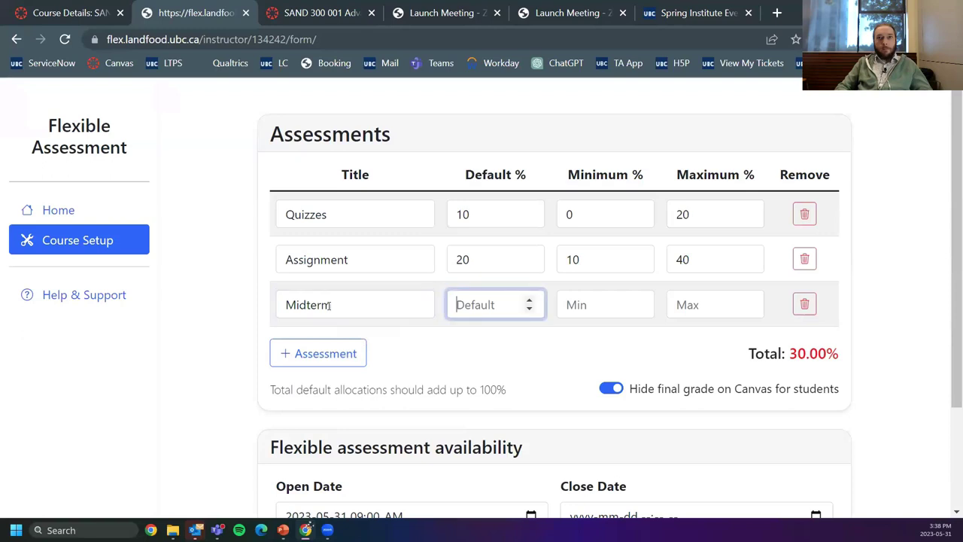
{"action": "type", "text": "30"}
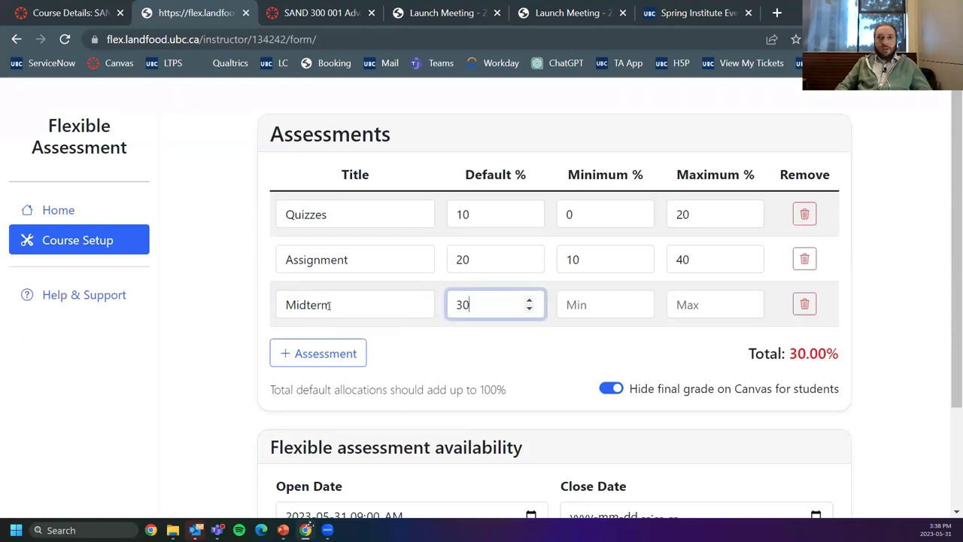
{"action": "key", "text": "Tab"}
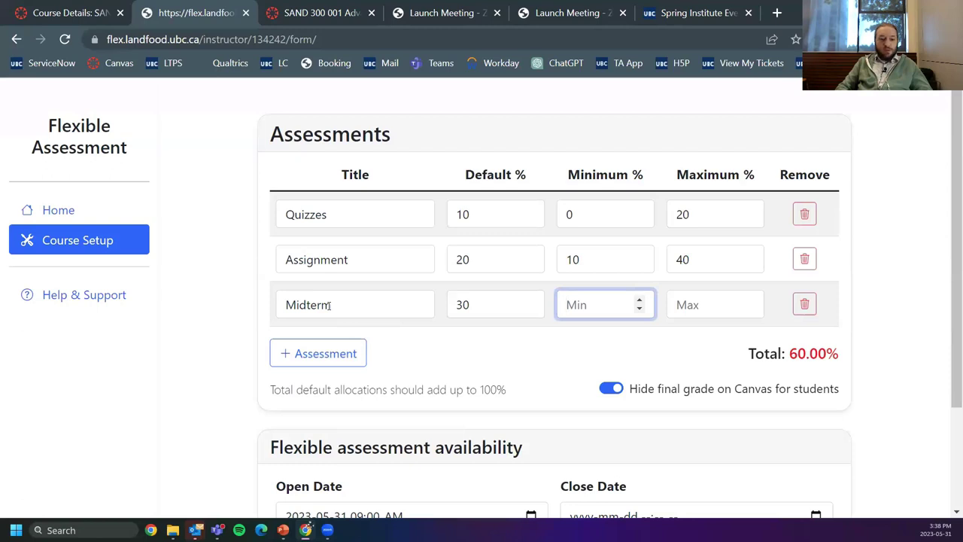
{"action": "type", "text": "20"}
{"action": "key", "text": "Tab"}
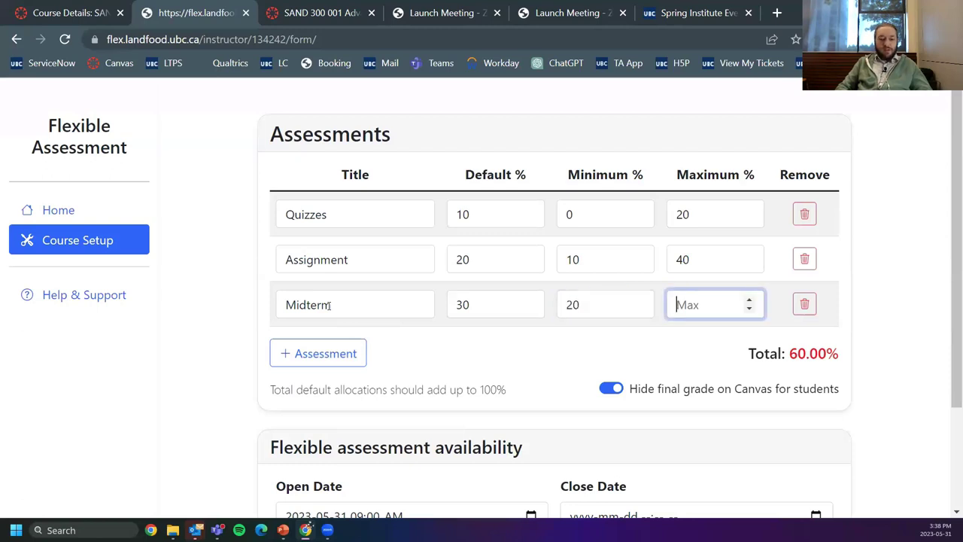
{"action": "type", "text": "40"}
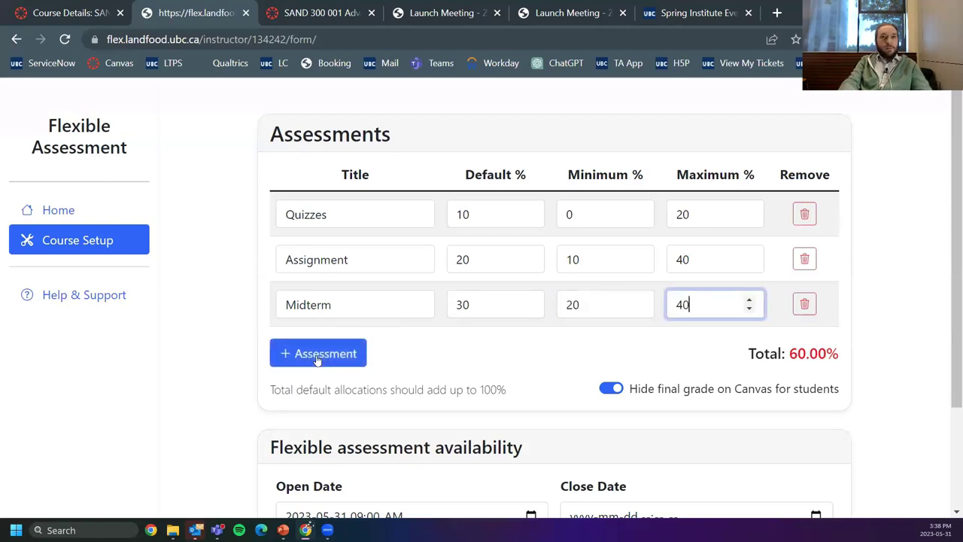
- Add a fourth assessment titled Final Exam with a default of 40%, a minimum of 20% and a maximum of 40%
{"action": "left_click", "coordinate": [317, 359]}
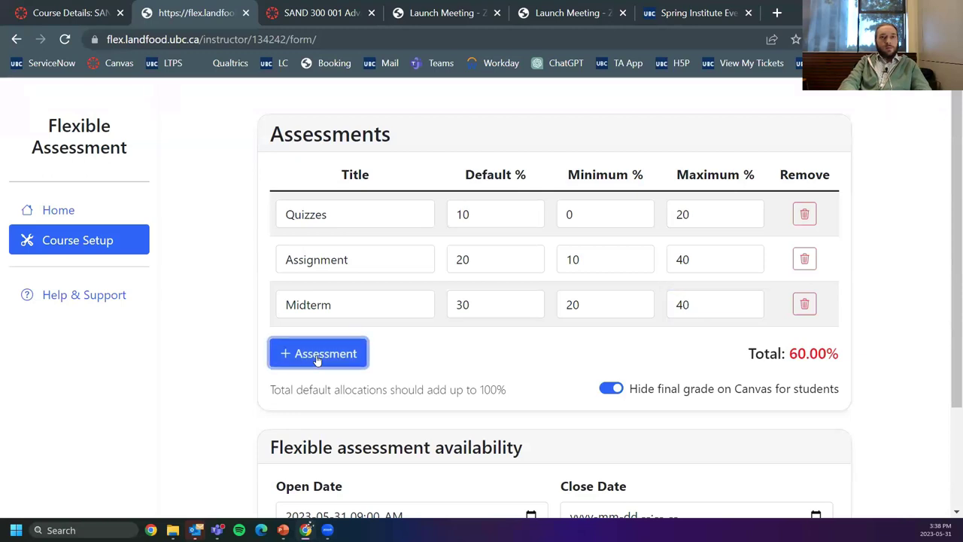
{"action": "left_click", "coordinate": [316, 355]}
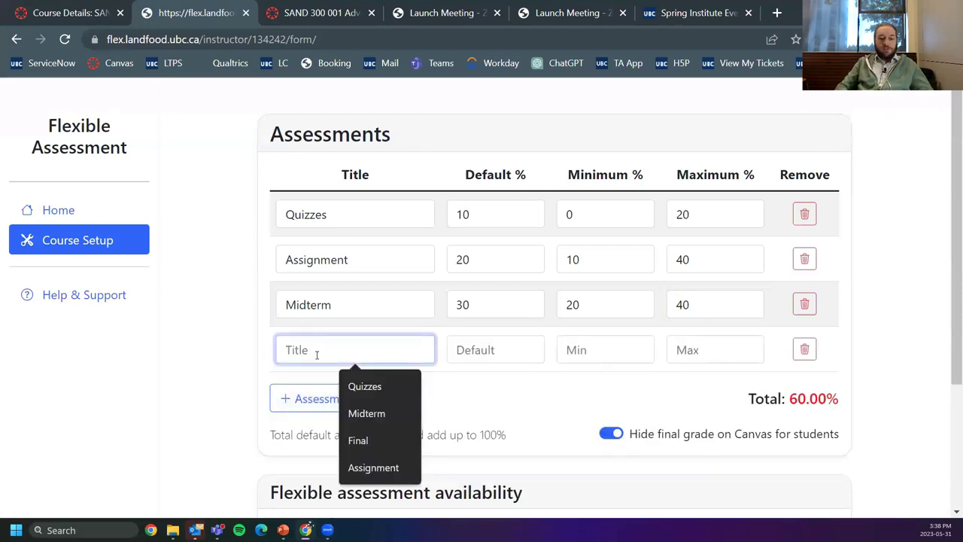
{"action": "type", "text": "Final Exam"}
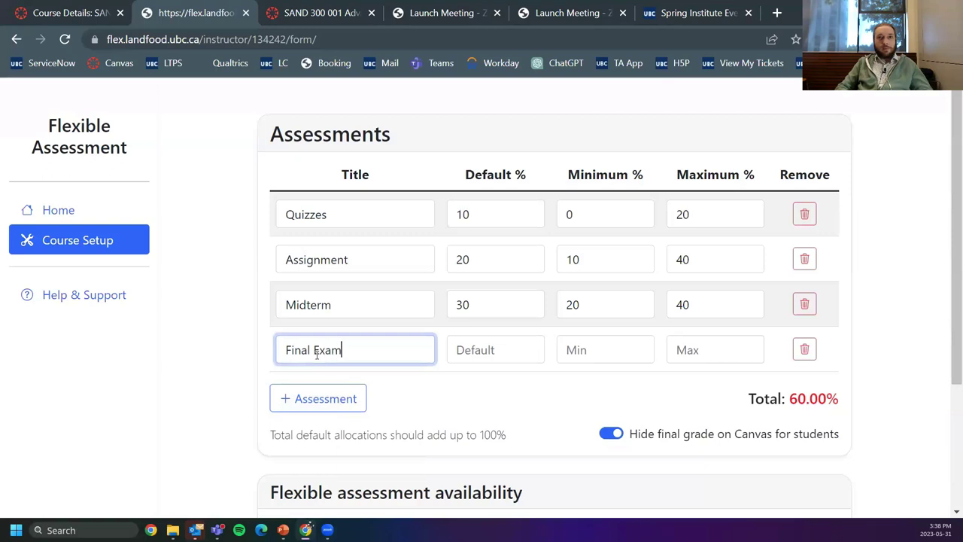
{"action": "key", "text": "Tab"}
{"action": "type", "text": "4"}
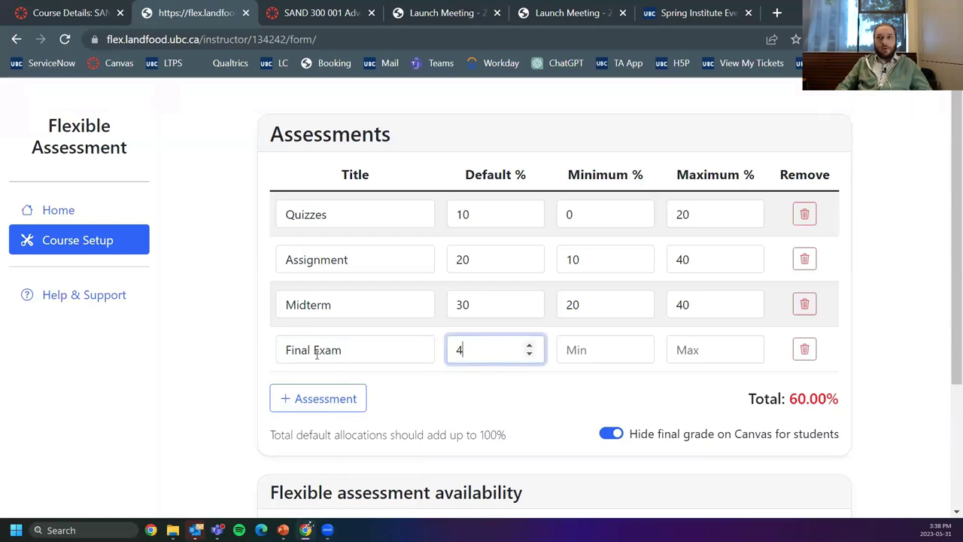
{"action": "key", "text": "Tab"}
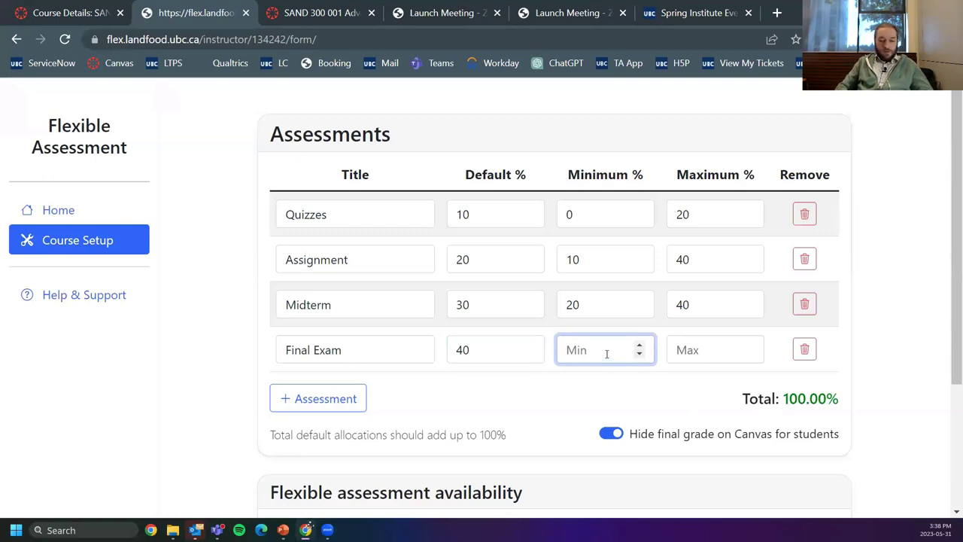
{"action": "type", "text": "20"}
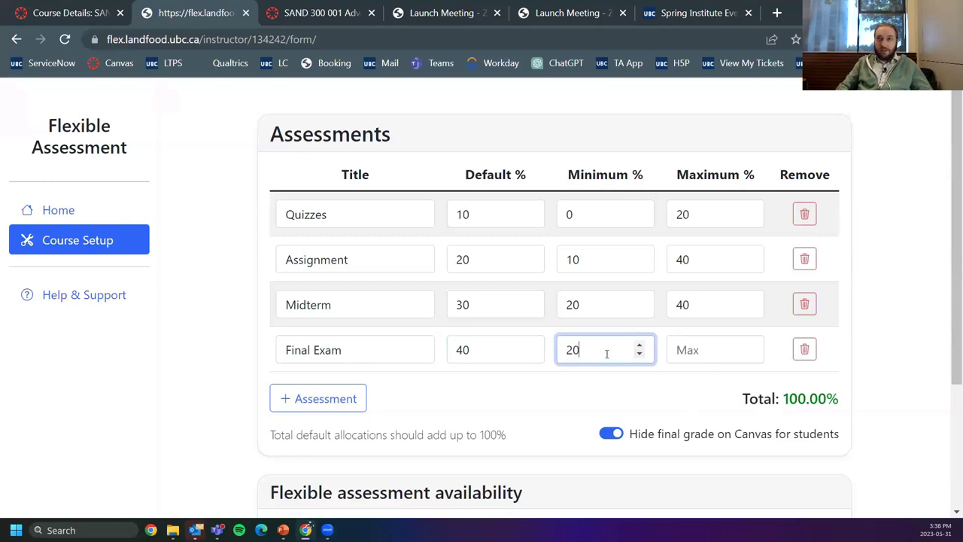
{"action": "key", "text": "Tab"}
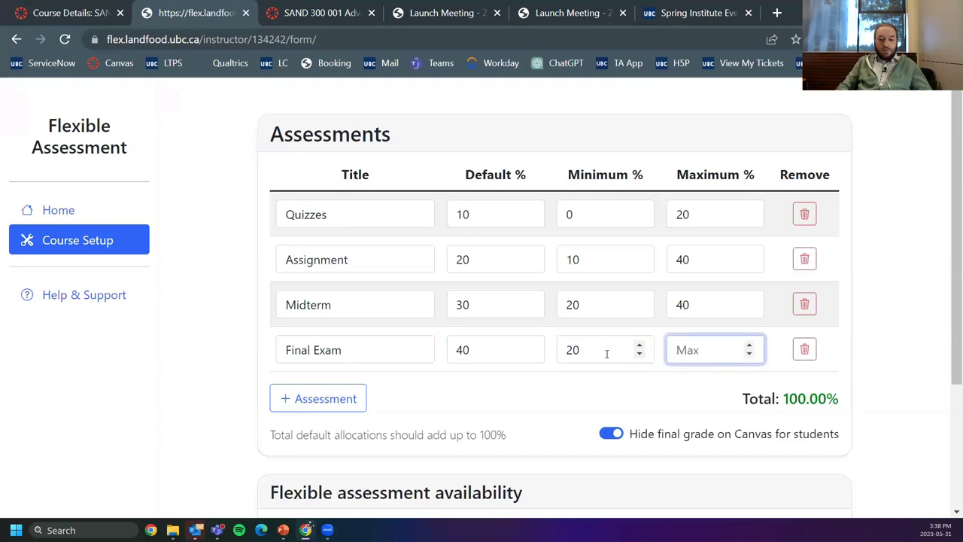
{"action": "type", "text": "40"}
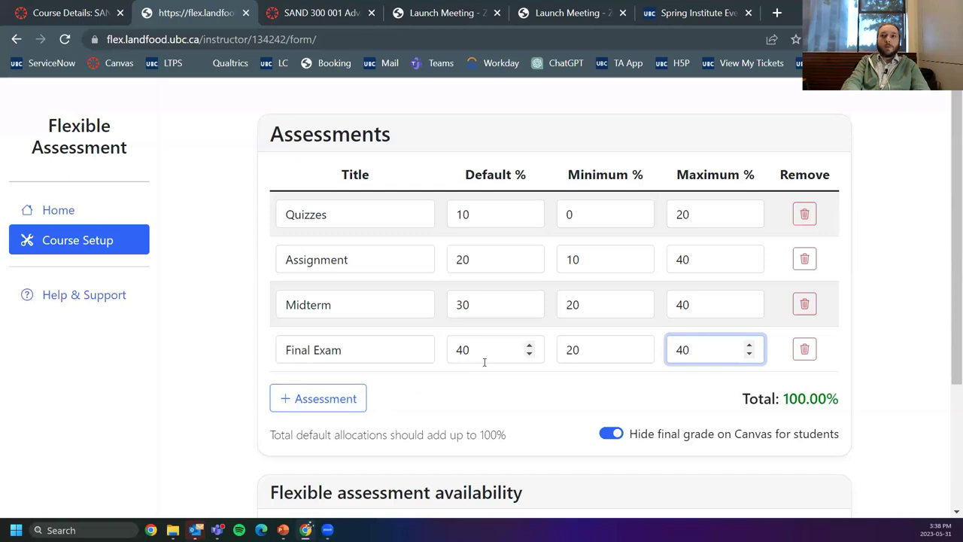
- Set the close date for flexible assessment availability to June 10, 2023
{"action": "scroll", "coordinate": [484, 361], "scroll_direction": "down", "scroll_amount": 1}
{"action": "left_click", "coordinate": [485, 376]}
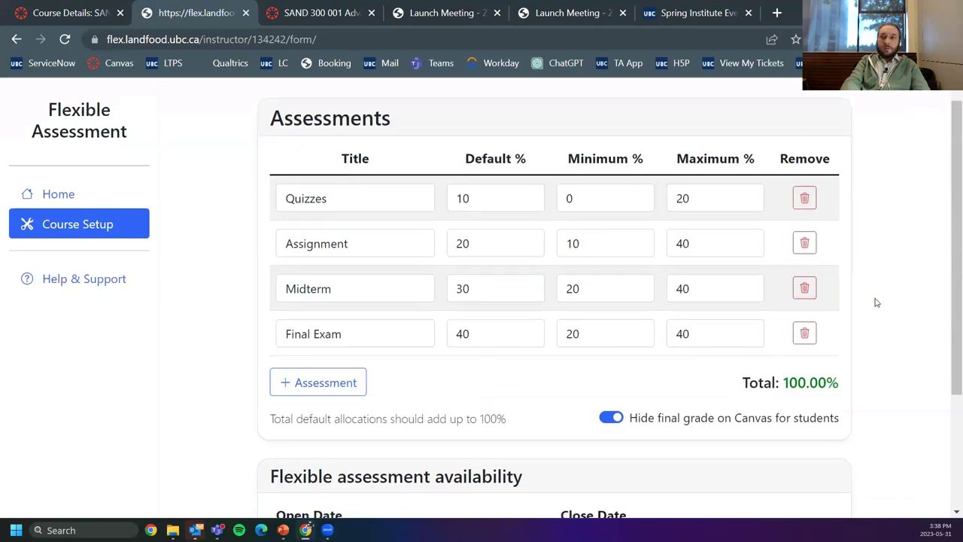
{"action": "scroll", "coordinate": [876, 302], "scroll_direction": "down", "scroll_amount": 3}
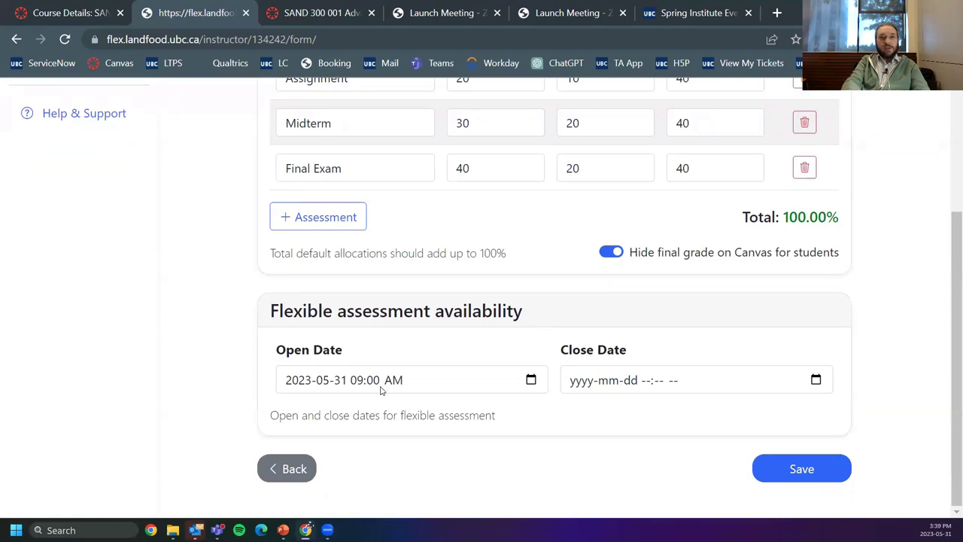
{"action": "left_click", "coordinate": [531, 380]}
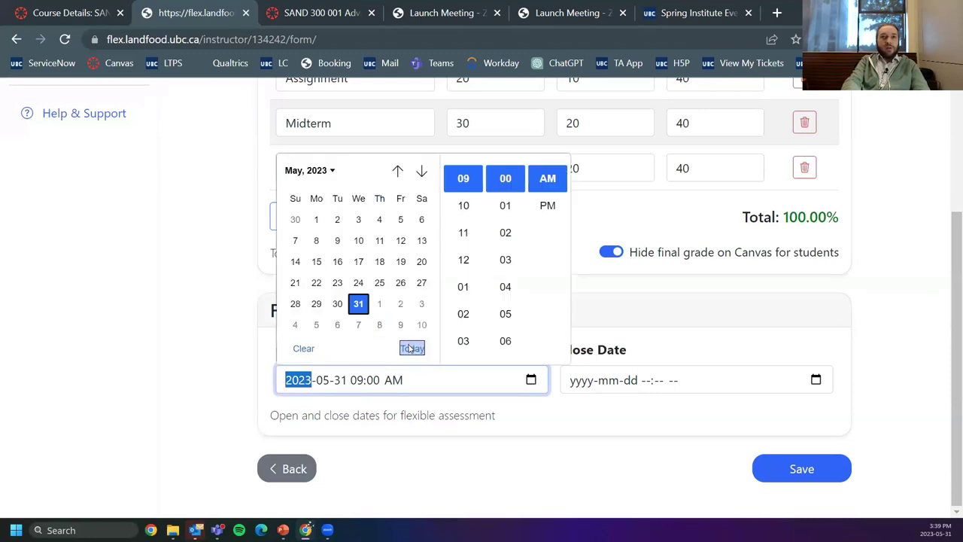
{"action": "left_click", "coordinate": [816, 380]}
{"action": "left_click", "coordinate": [816, 380]}
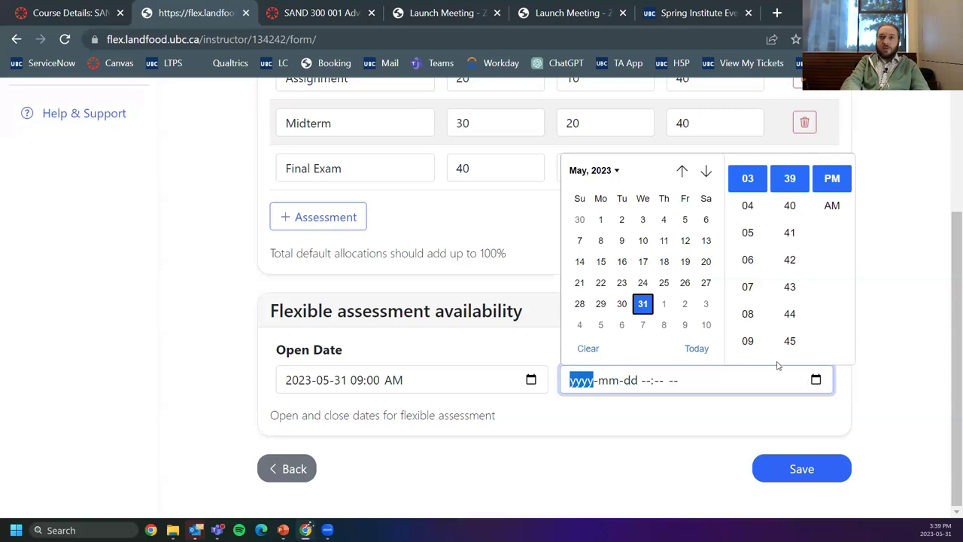
{"action": "left_click", "coordinate": [705, 325]}
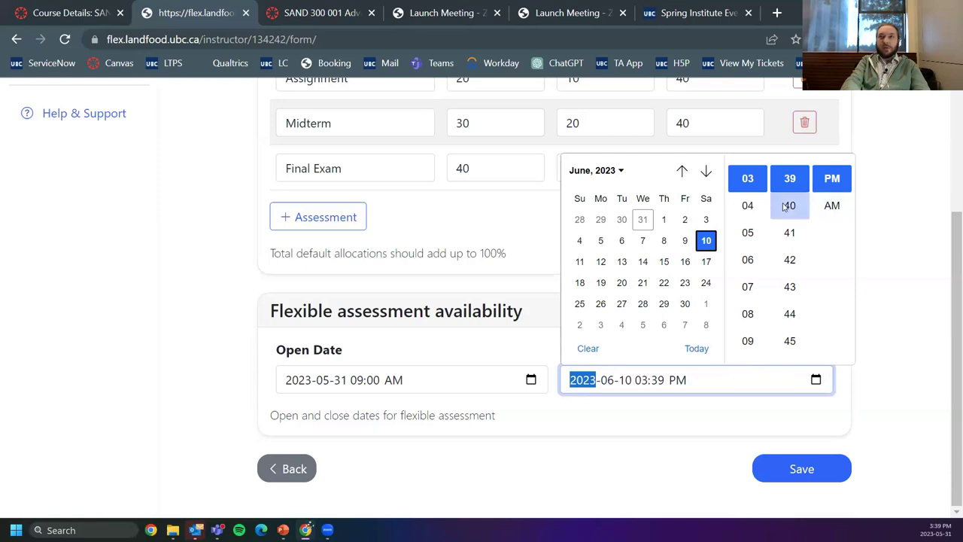
- Set the close time to 11:59 PM and save the course setup
{"action": "scroll", "coordinate": [761, 235], "scroll_direction": "down", "scroll_amount": 3}
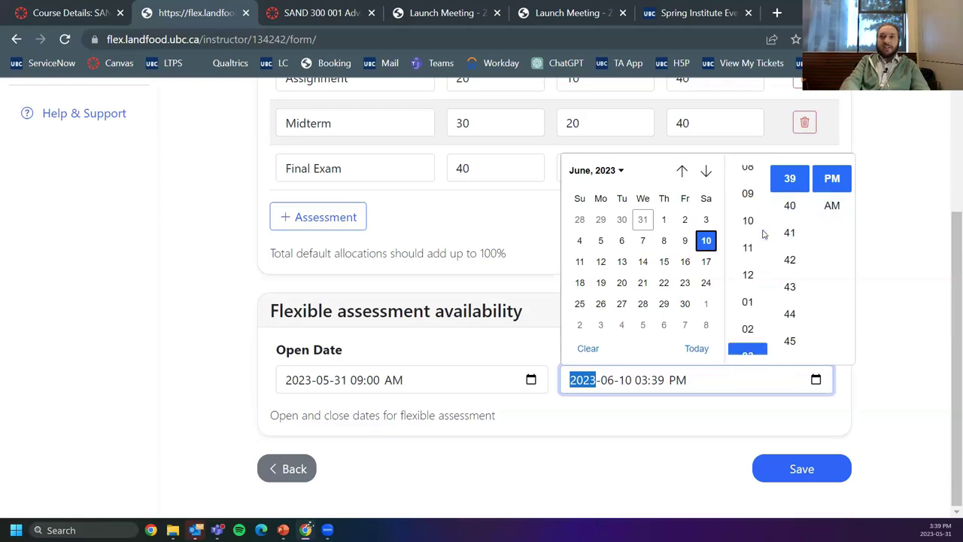
{"action": "scroll", "coordinate": [755, 228], "scroll_direction": "up", "scroll_amount": 2}
{"action": "scroll", "coordinate": [747, 225], "scroll_direction": "down", "scroll_amount": 1}
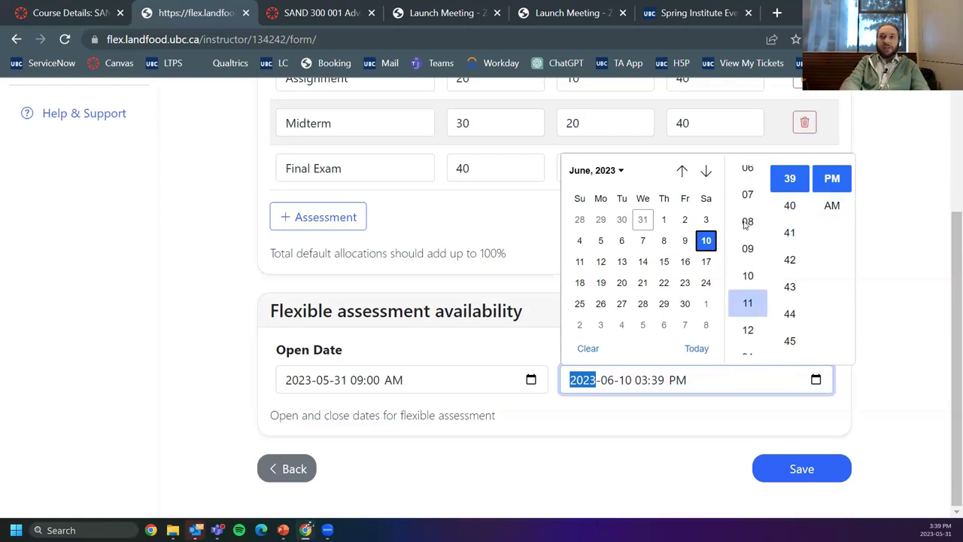
{"action": "scroll", "coordinate": [745, 224], "scroll_direction": "up", "scroll_amount": 2}
{"action": "scroll", "coordinate": [743, 225], "scroll_direction": "down", "scroll_amount": 4}
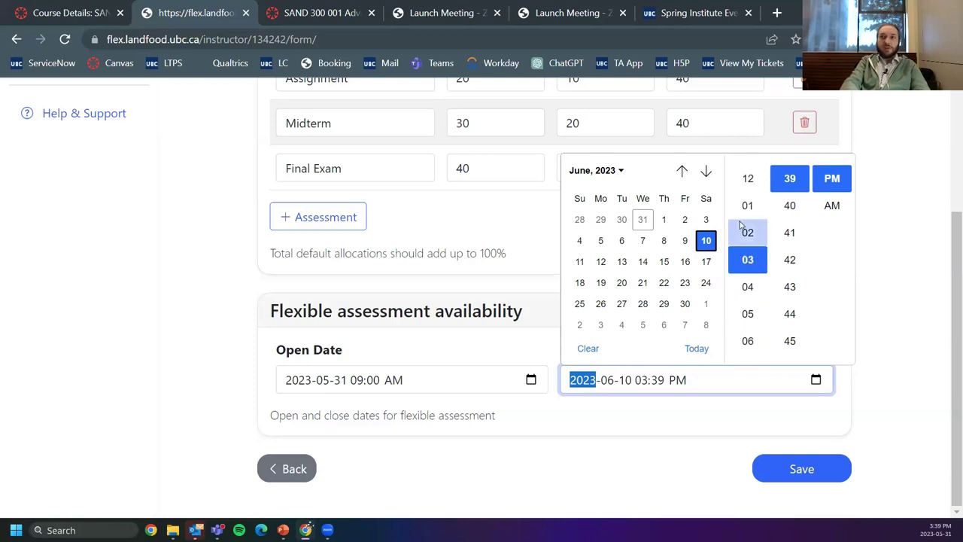
{"action": "scroll", "coordinate": [743, 224], "scroll_direction": "up", "scroll_amount": 1}
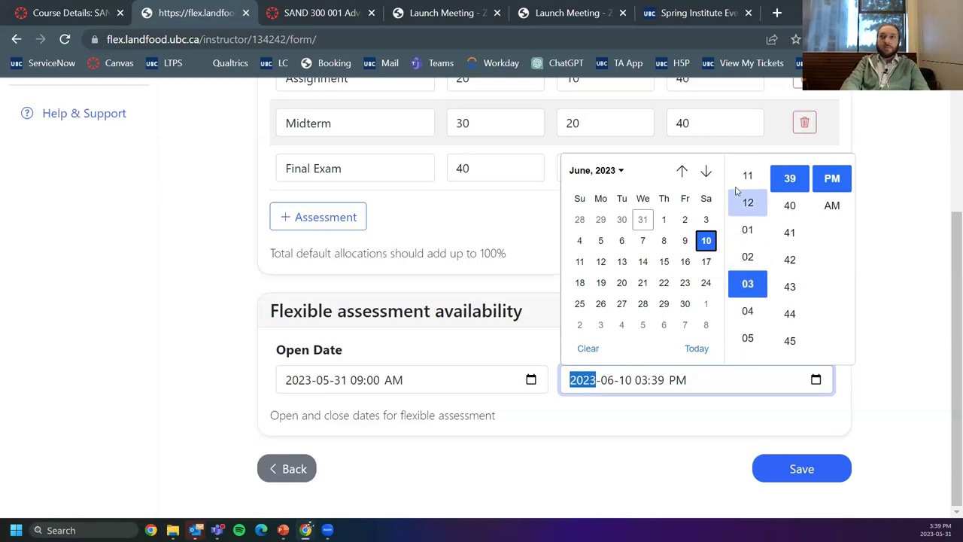
{"action": "left_click", "coordinate": [740, 179]}
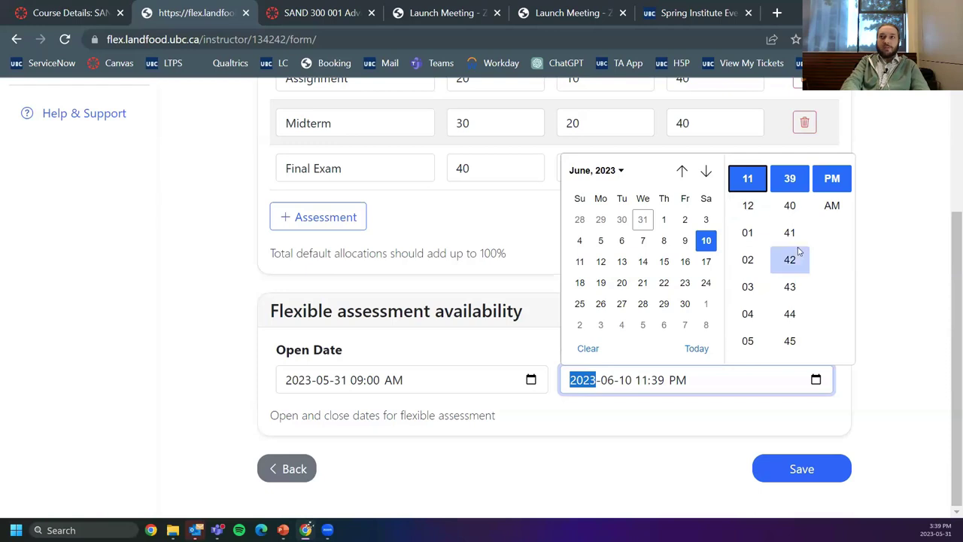
{"action": "scroll", "coordinate": [799, 251], "scroll_direction": "down", "scroll_amount": 5}
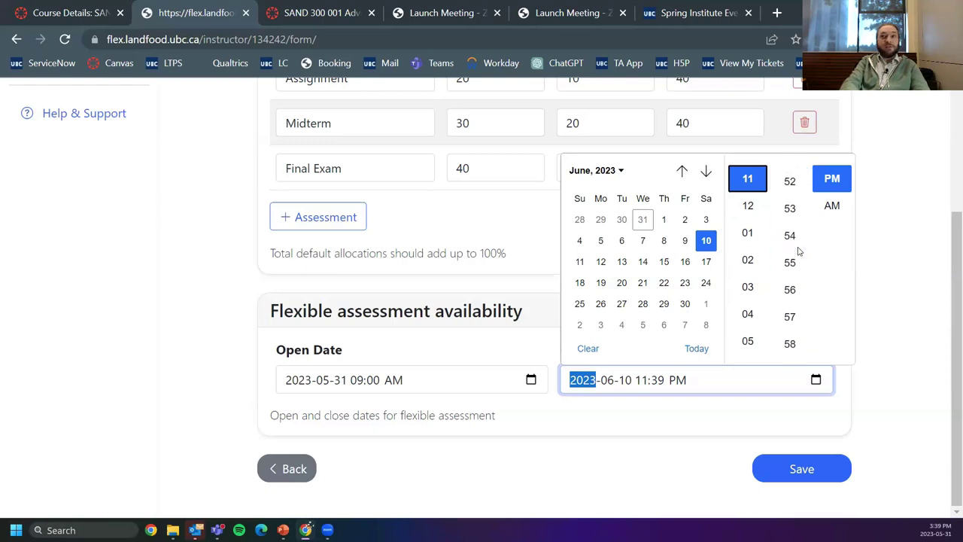
{"action": "scroll", "coordinate": [798, 256], "scroll_direction": "down", "scroll_amount": 1}
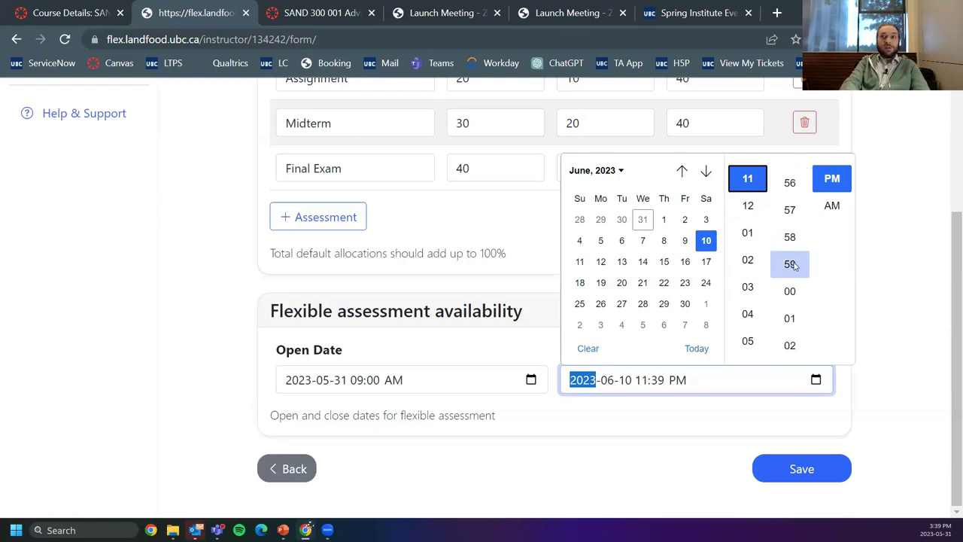
{"action": "left_click", "coordinate": [792, 264]}
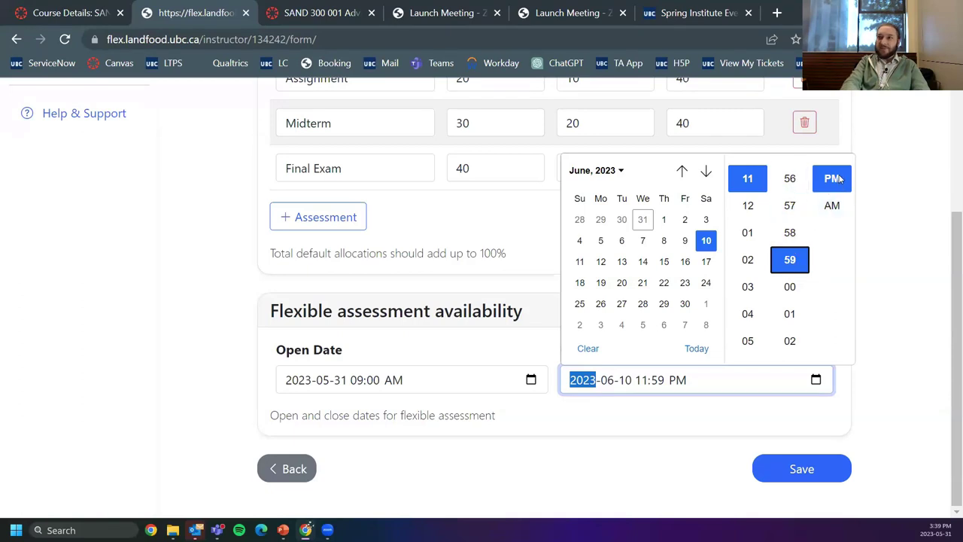
{"action": "left_click", "coordinate": [806, 471]}
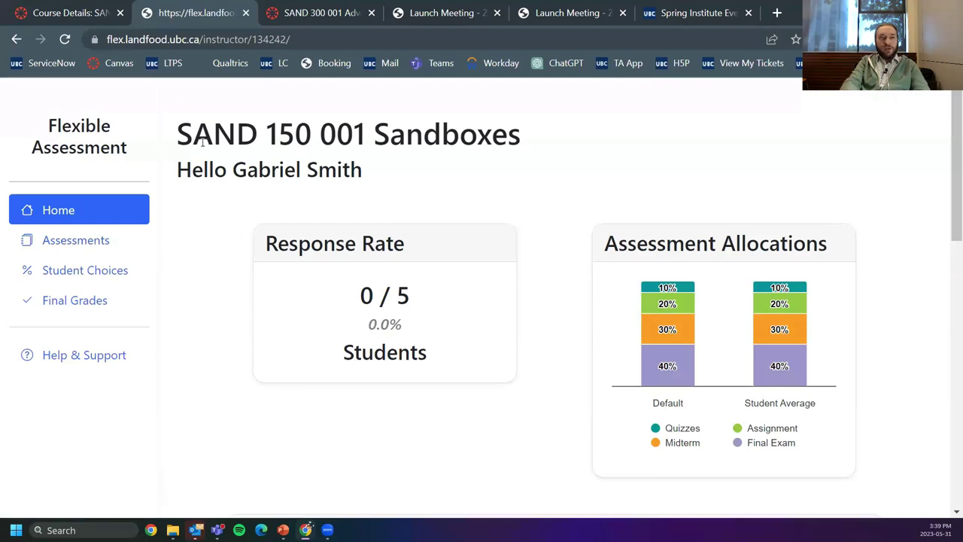
- Return to the Canvas course home page and open Flexible Assessment in Student View
{"action": "left_click", "coordinate": [81, 13]}
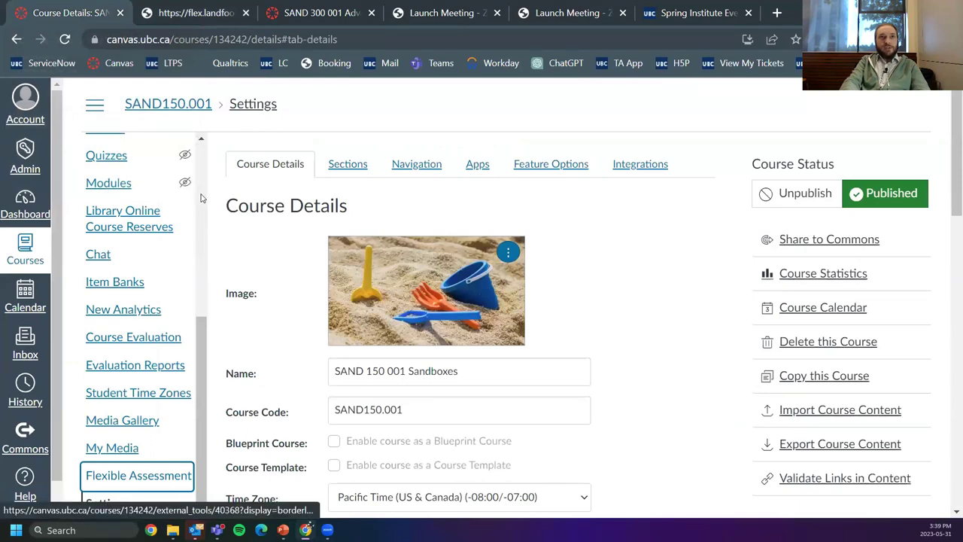
{"action": "scroll", "coordinate": [203, 198], "scroll_direction": "up", "scroll_amount": 5}
{"action": "left_click", "coordinate": [98, 162]}
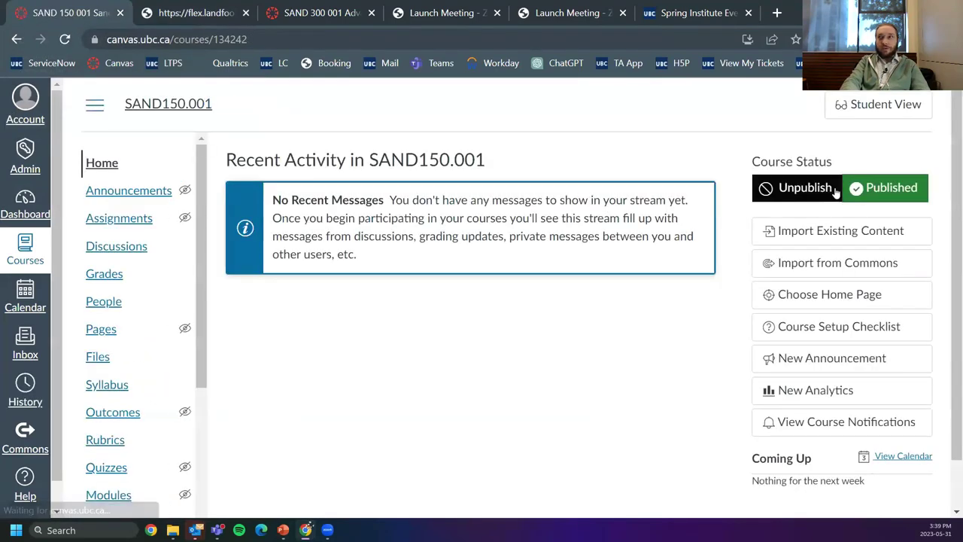
{"action": "left_click", "coordinate": [878, 103]}
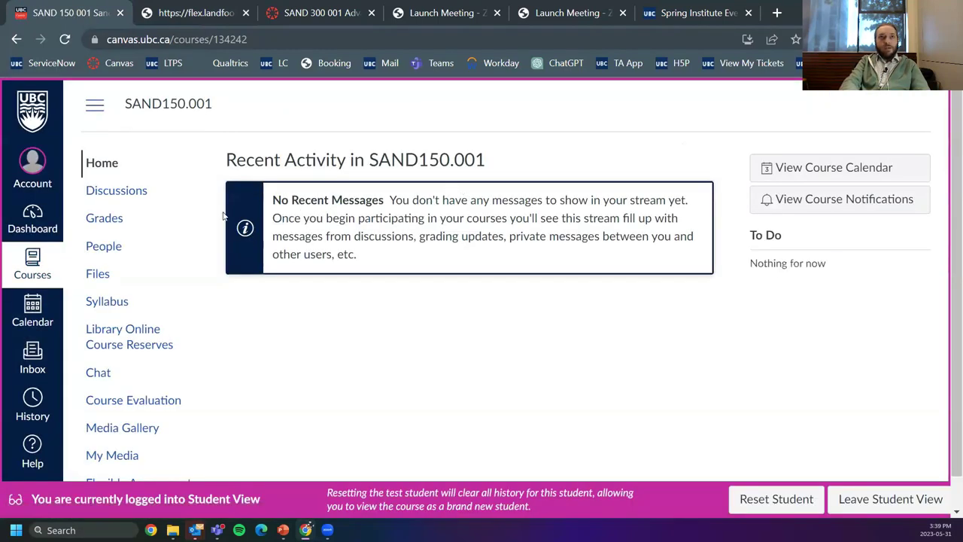
{"action": "scroll", "coordinate": [164, 249], "scroll_direction": "down", "scroll_amount": 1}
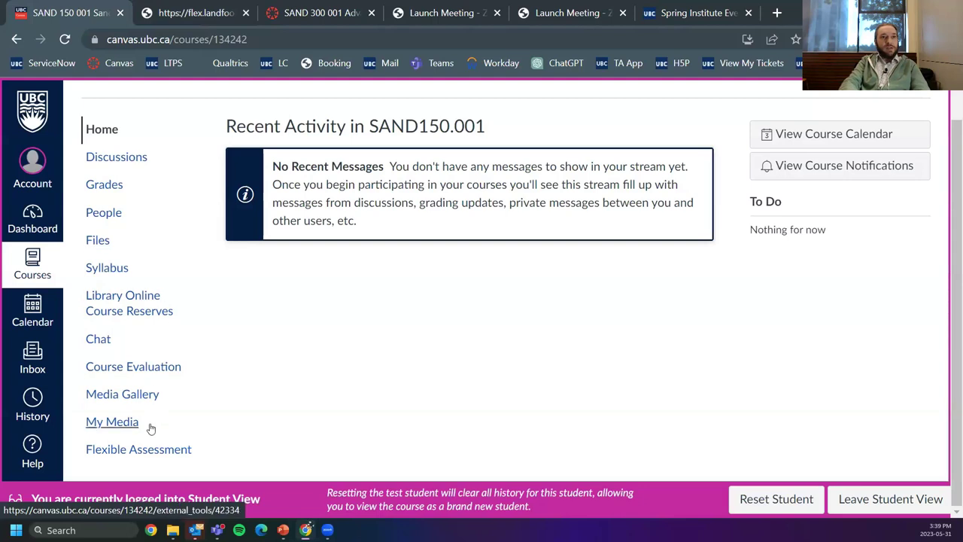
{"action": "left_click", "coordinate": [139, 452]}
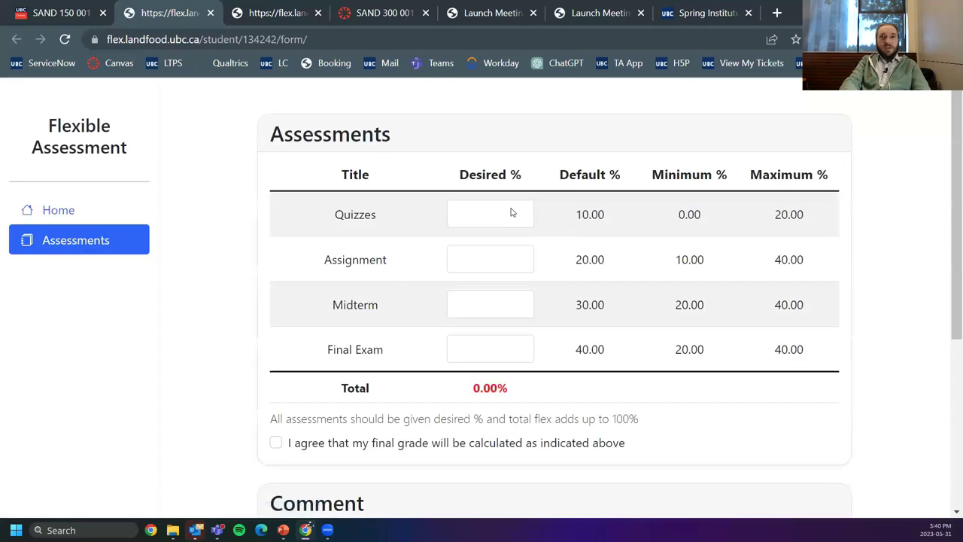
- Enter desired weights of 30% for Quizzes, 30% for Assignment, 30% for Midterm and 10% for Final Exam
{"action": "left_click", "coordinate": [477, 211]}
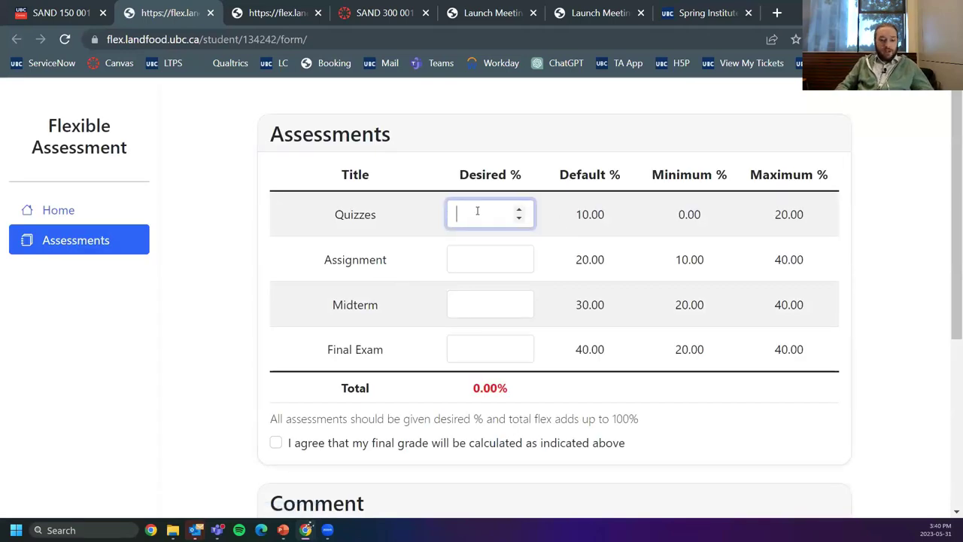
{"action": "type", "text": "30"}
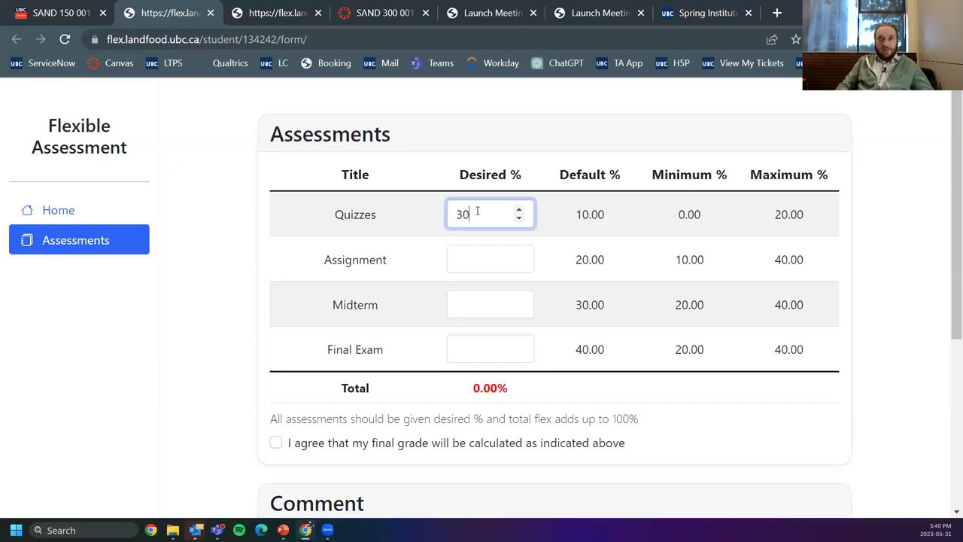
{"action": "key", "text": "Tab"}
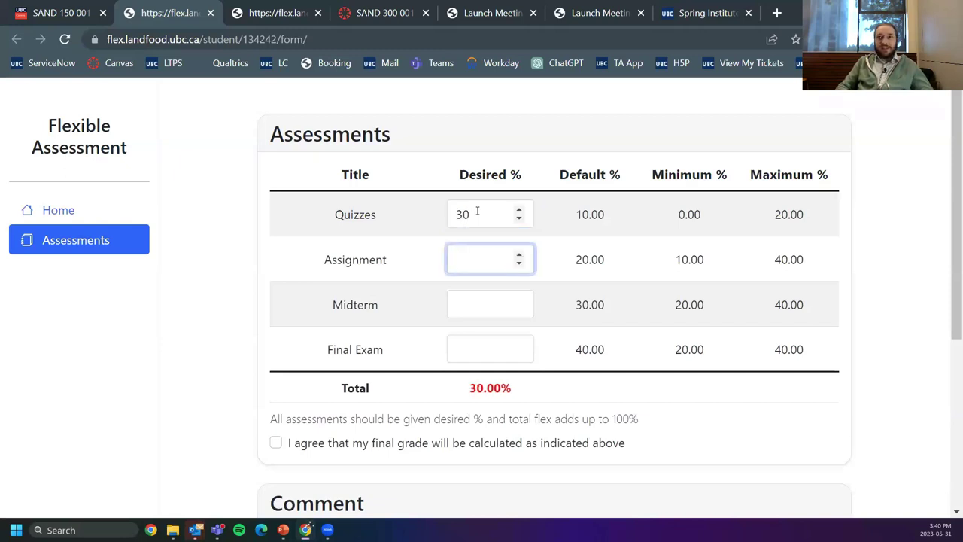
{"action": "type", "text": "30"}
{"action": "key", "text": "Tab"}
{"action": "type", "text": "3"}
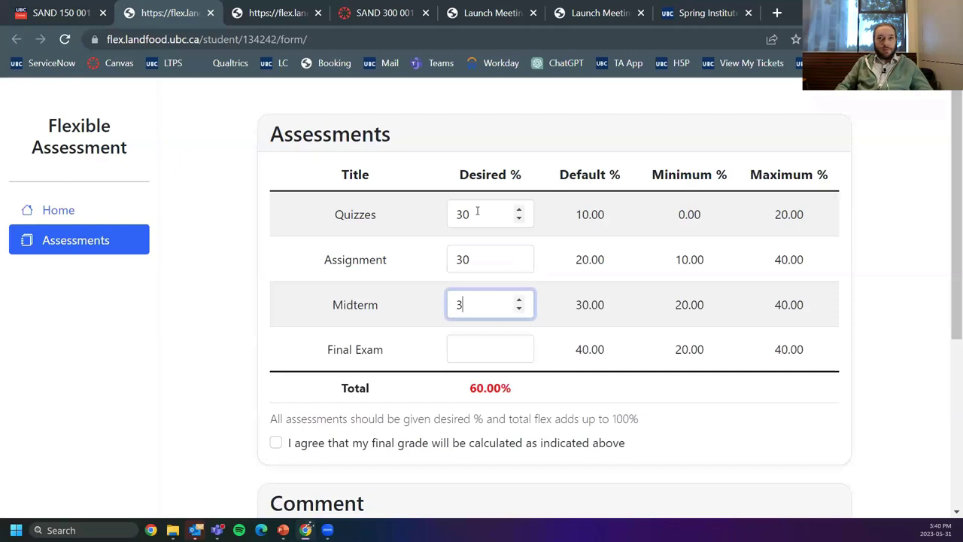
{"action": "type", "text": "0"}
{"action": "key", "text": "Tab"}
{"action": "type", "text": "10"}
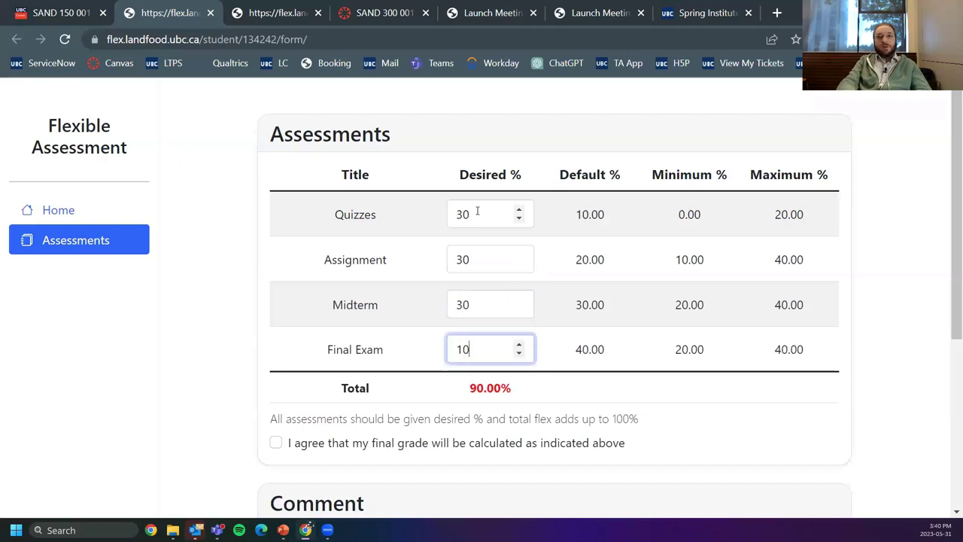
{"action": "right_click", "coordinate": [712, 326]}
{"action": "left_click", "coordinate": [632, 434]}
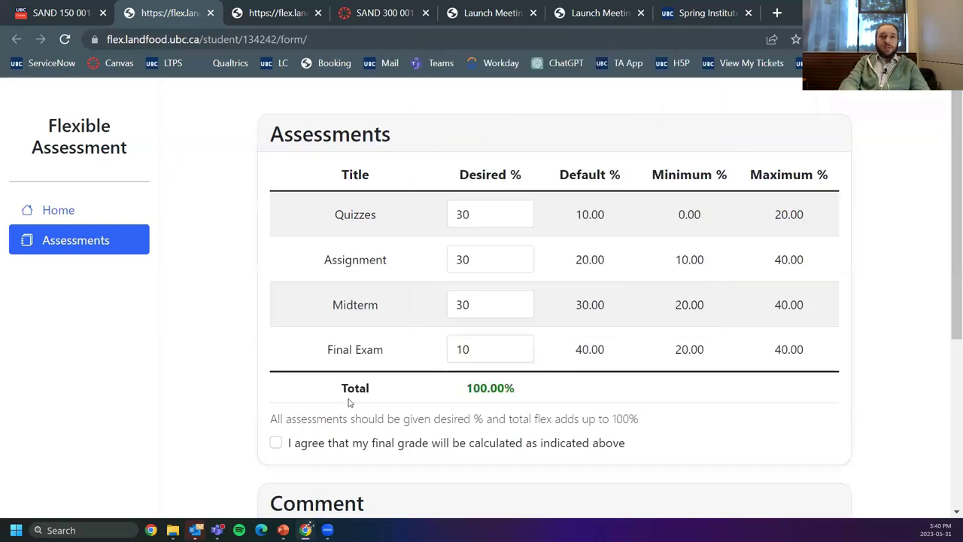
- Agree to the final grade calculation and submit the desired weights without a comment
{"action": "left_click", "coordinate": [276, 444]}
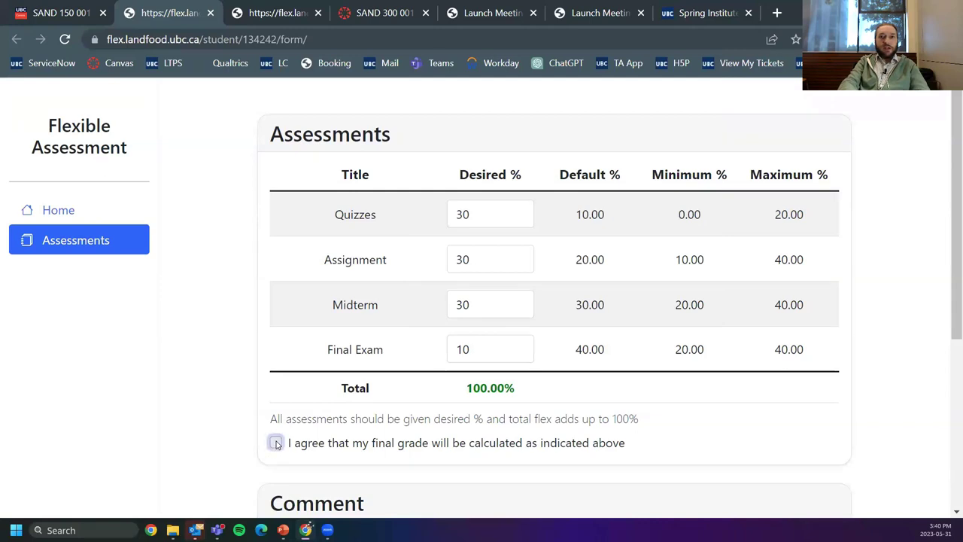
{"action": "scroll", "coordinate": [820, 379], "scroll_direction": "down", "scroll_amount": 2}
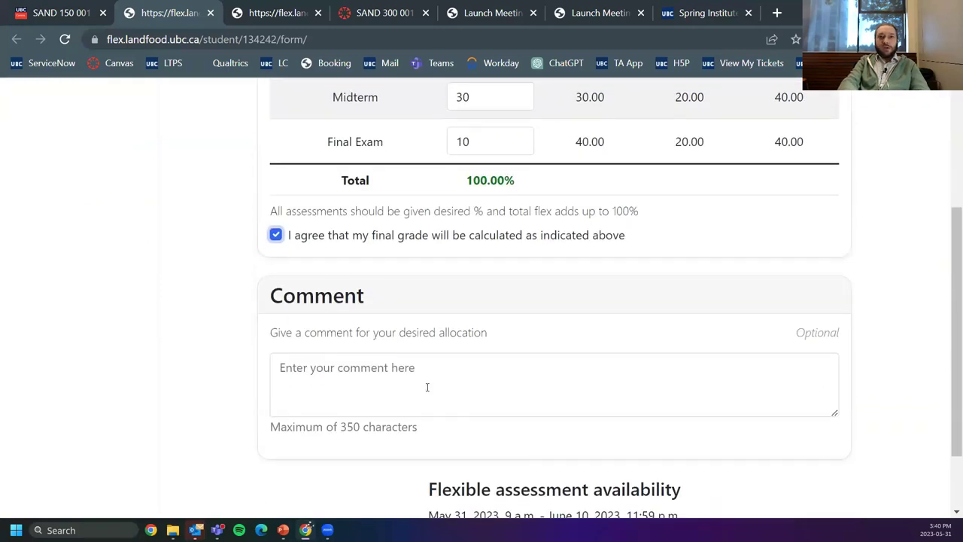
{"action": "left_click", "coordinate": [427, 386]}
{"action": "scroll", "coordinate": [697, 374], "scroll_direction": "down", "scroll_amount": 2}
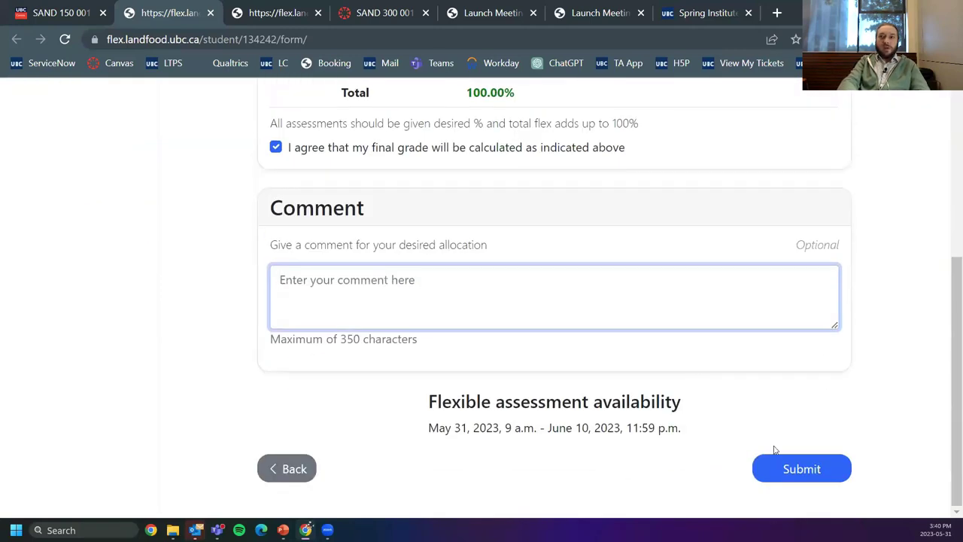
{"action": "left_click", "coordinate": [780, 469]}
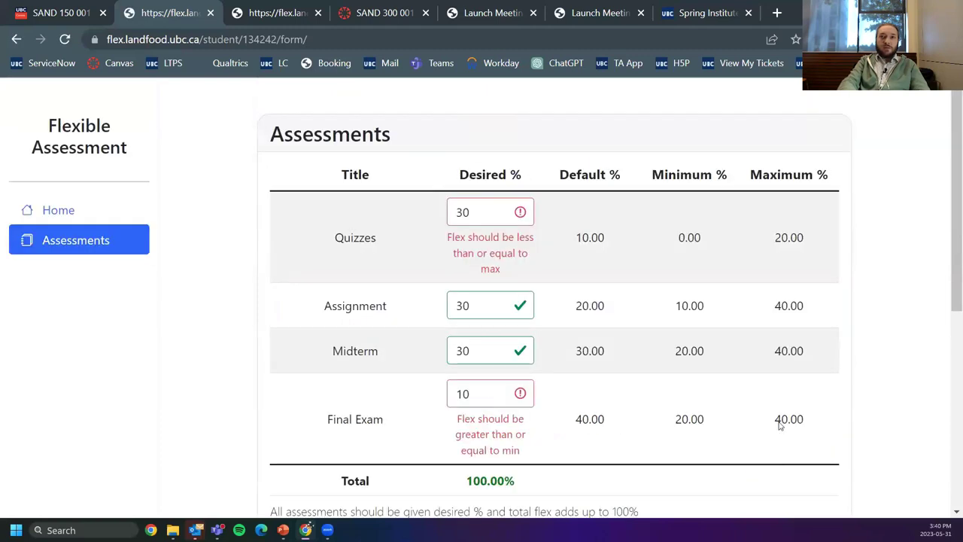
- Correct the desired weights by setting Quizzes to 10% and Final Exam to 30%
{"action": "scroll", "coordinate": [657, 279], "scroll_direction": "down", "scroll_amount": 1}
{"action": "scroll", "coordinate": [658, 278], "scroll_direction": "down", "scroll_amount": 1}
{"action": "scroll", "coordinate": [658, 278], "scroll_direction": "up", "scroll_amount": 1}
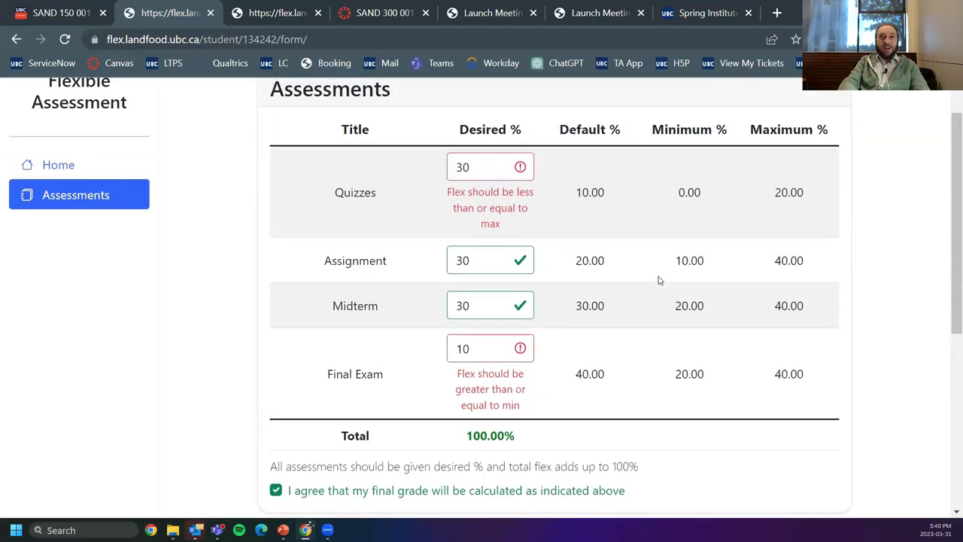
{"action": "left_click", "coordinate": [483, 171]}
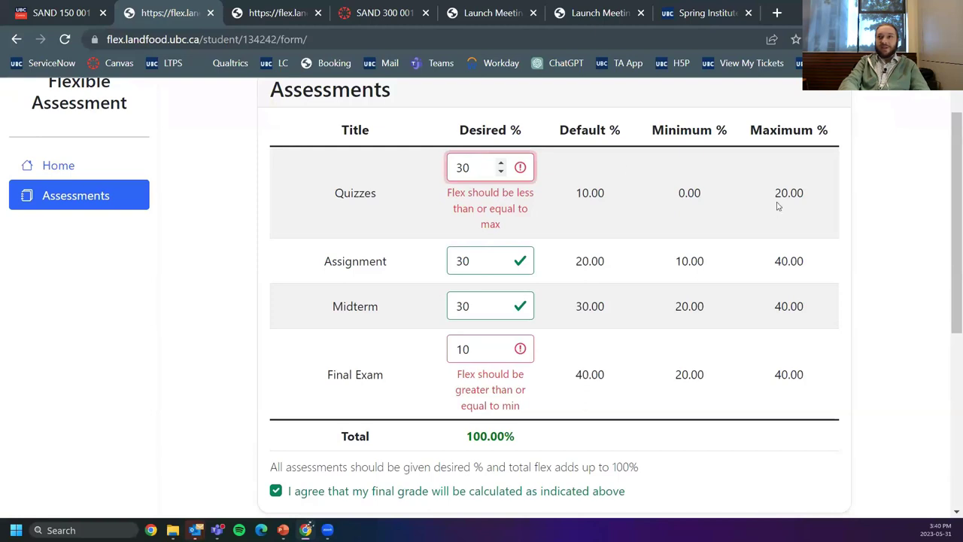
{"action": "double_click", "coordinate": [478, 167]}
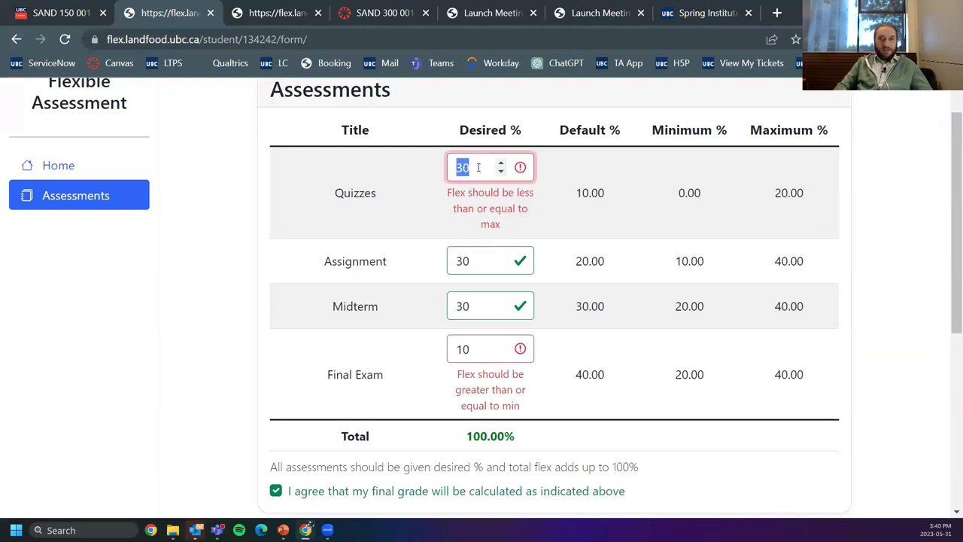
{"action": "type", "text": "10"}
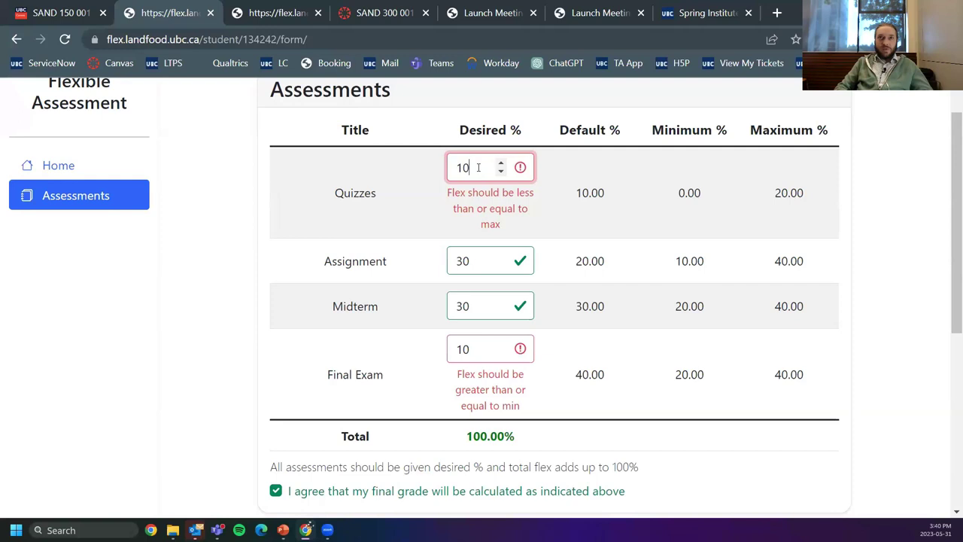
{"action": "right_click", "coordinate": [482, 260]}
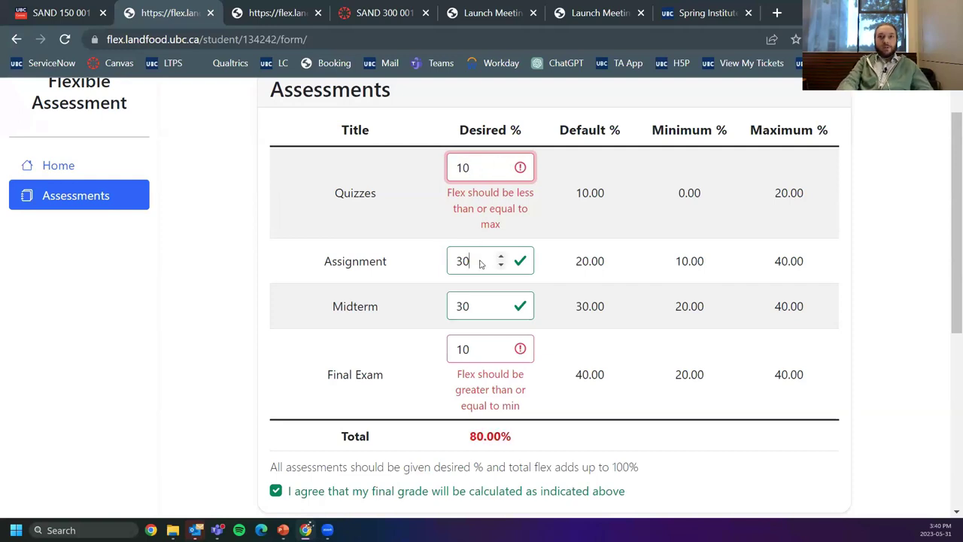
{"action": "left_click", "coordinate": [464, 349]}
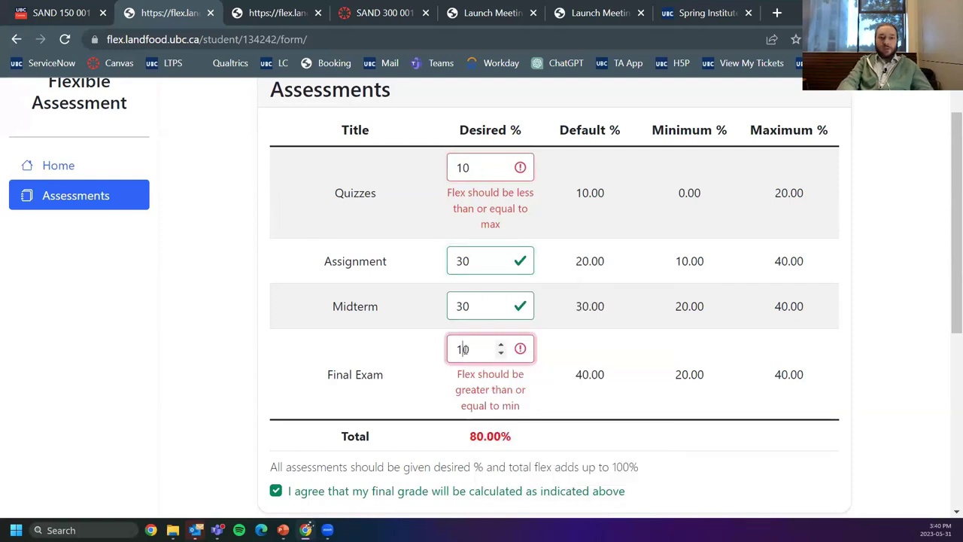
{"action": "double_click", "coordinate": [464, 348]}
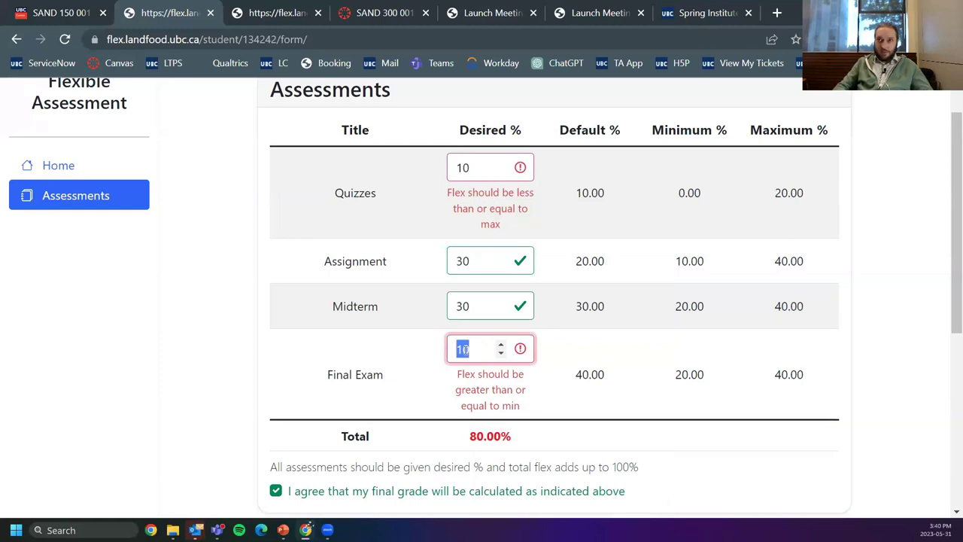
{"action": "type", "text": "30"}
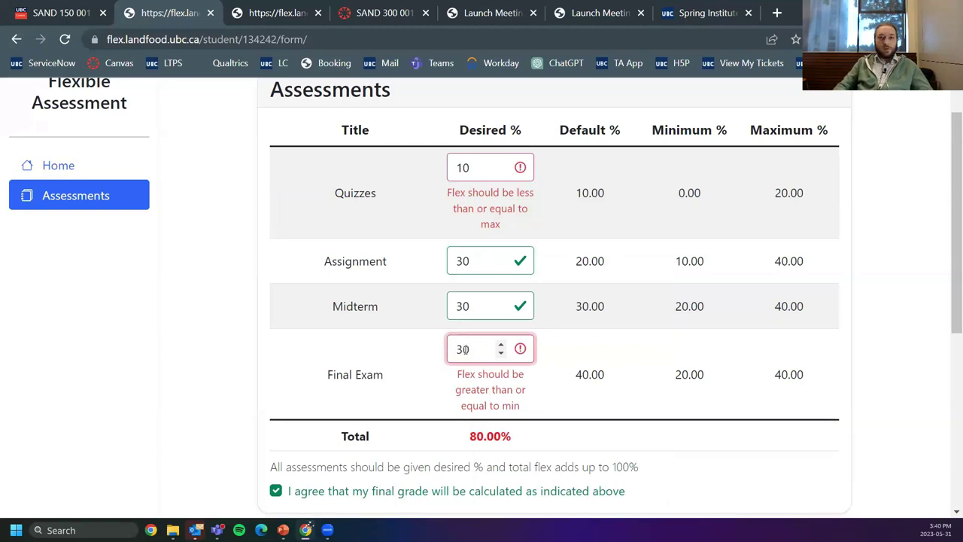
{"action": "left_click", "coordinate": [481, 262]}
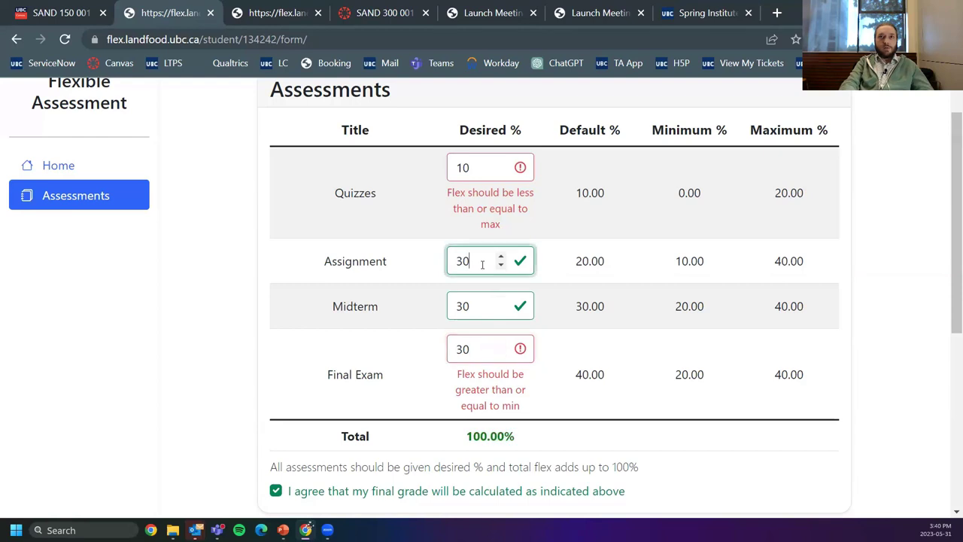
- Submit the corrected desired weights without a comment and reopen the student's Assessments form
{"action": "scroll", "coordinate": [667, 292], "scroll_direction": "down", "scroll_amount": 2}
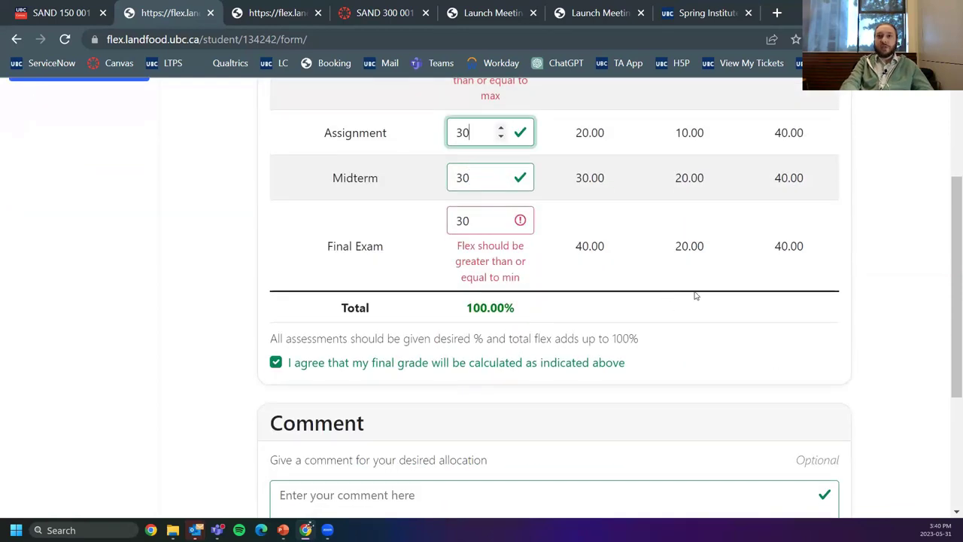
{"action": "scroll", "coordinate": [756, 312], "scroll_direction": "down", "scroll_amount": 3}
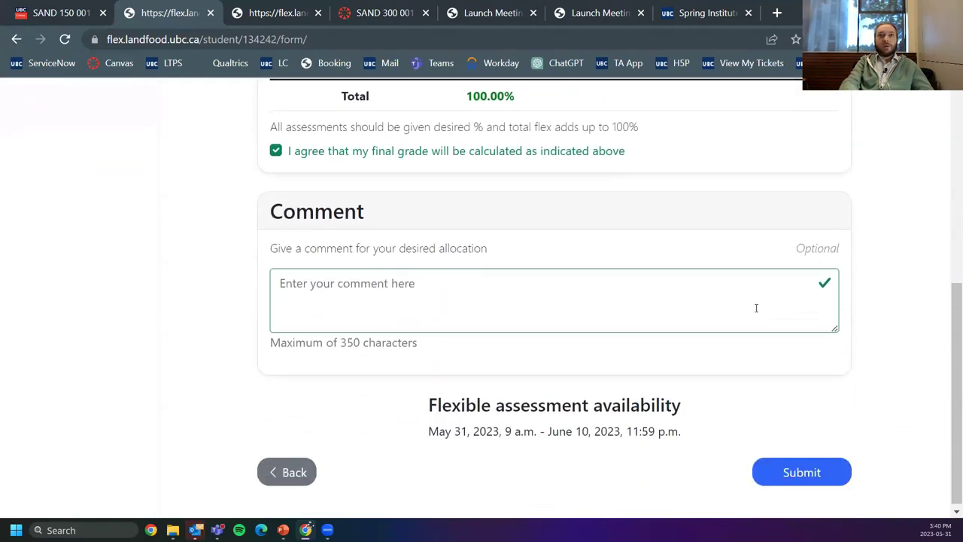
{"action": "left_click", "coordinate": [813, 462]}
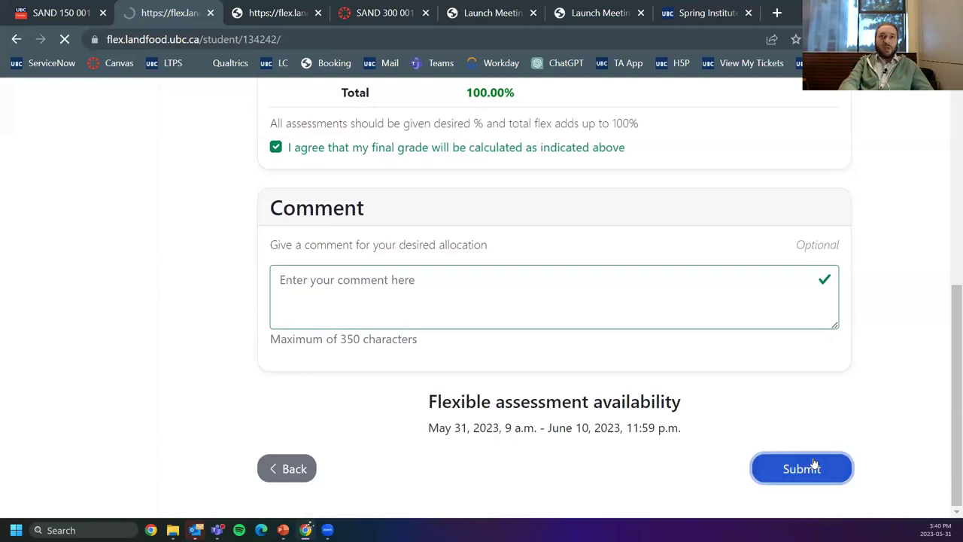
{"action": "scroll", "coordinate": [688, 256], "scroll_direction": "down", "scroll_amount": 1}
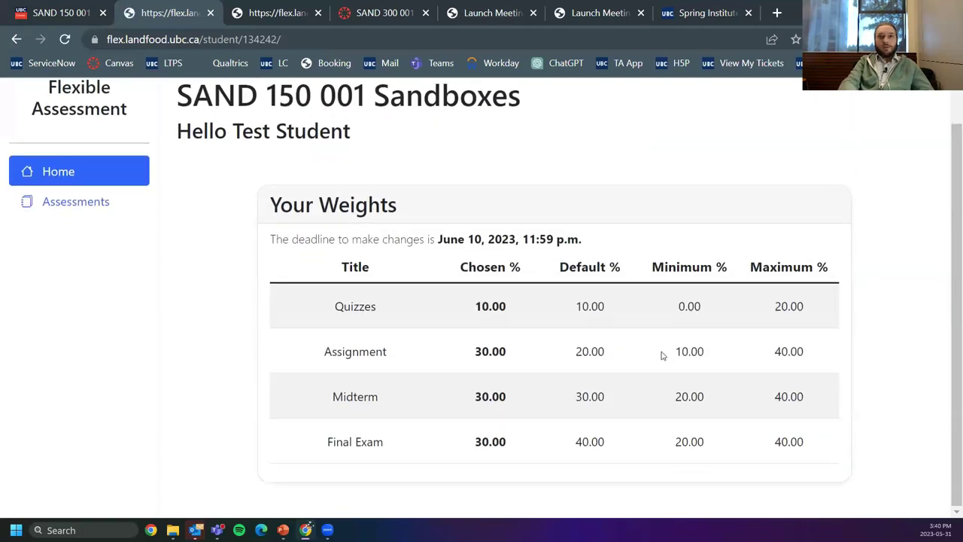
{"action": "left_click", "coordinate": [81, 208]}
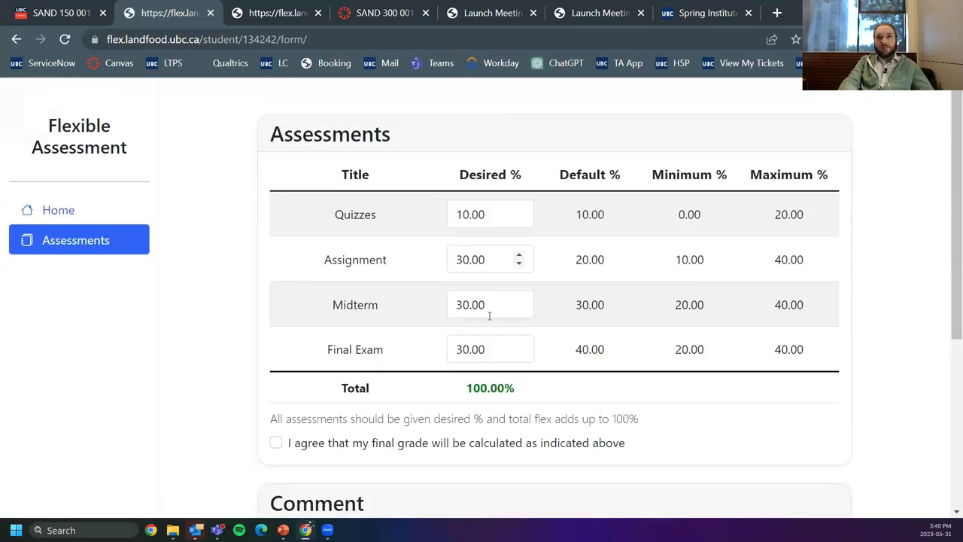